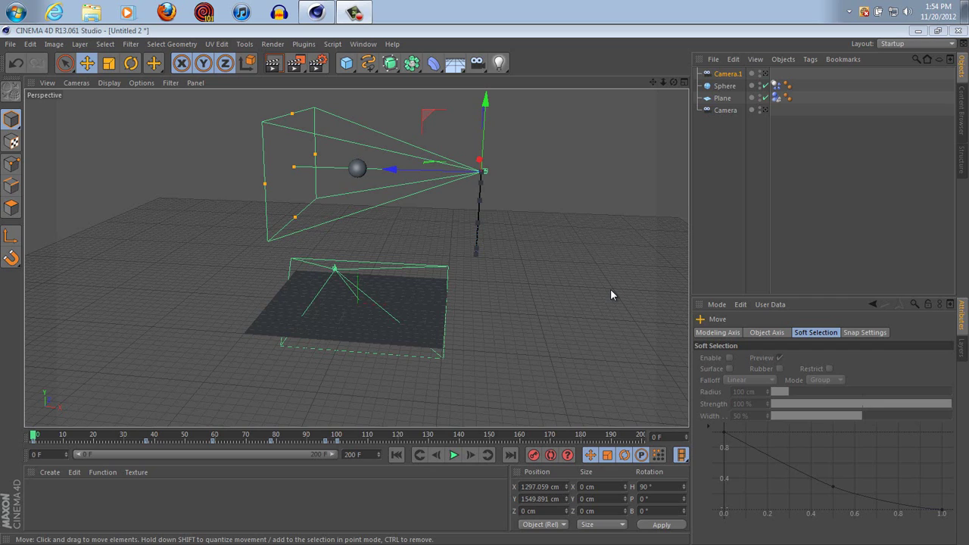
# - Add a Stage object from the Environment objects palette
pyautogui.click(433, 63)
pyautogui.click(454, 63)
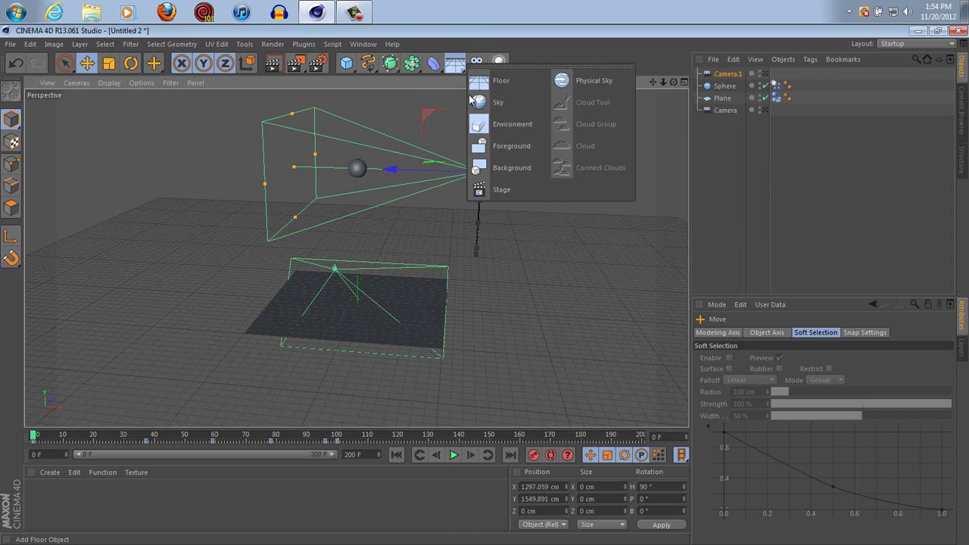
pyautogui.click(511, 188)
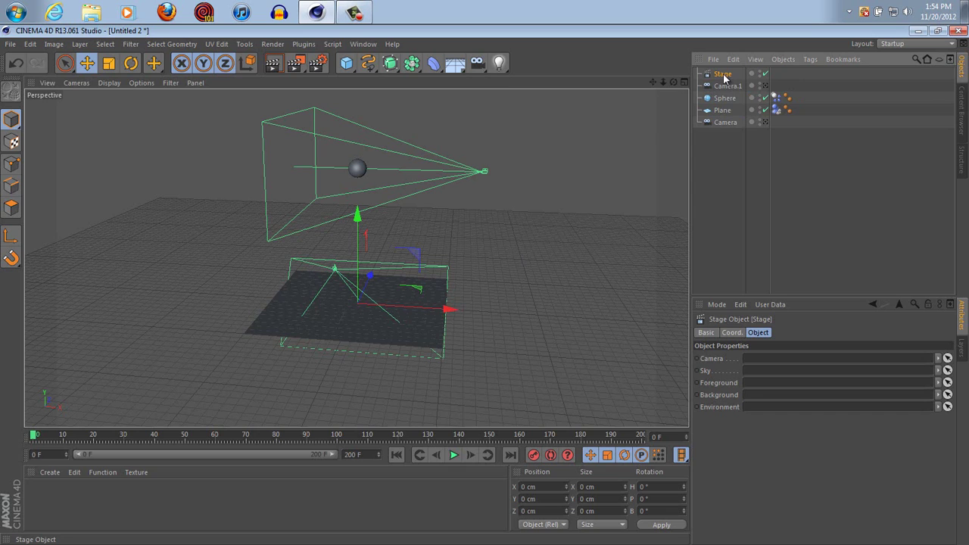
# - Assign Camera.1 to the Stage's Camera slot and keyframe it at frame 0
pyautogui.click(726, 122)
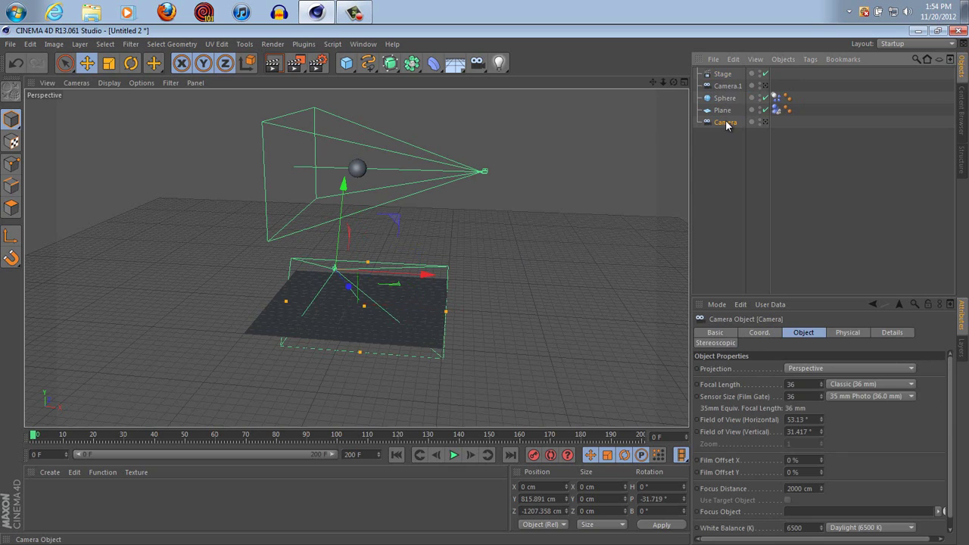
pyautogui.click(723, 75)
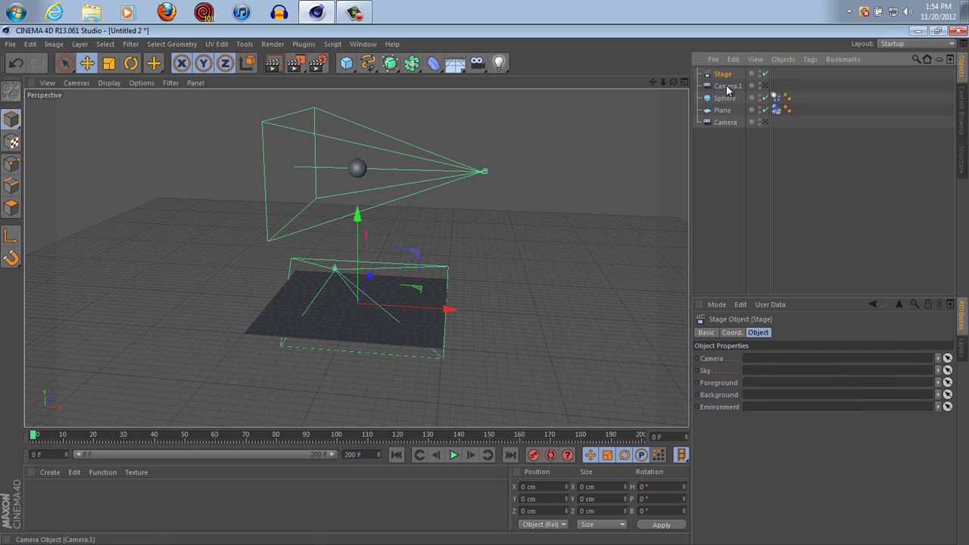
pyautogui.moveTo(729, 90); pyautogui.dragTo(780, 361)
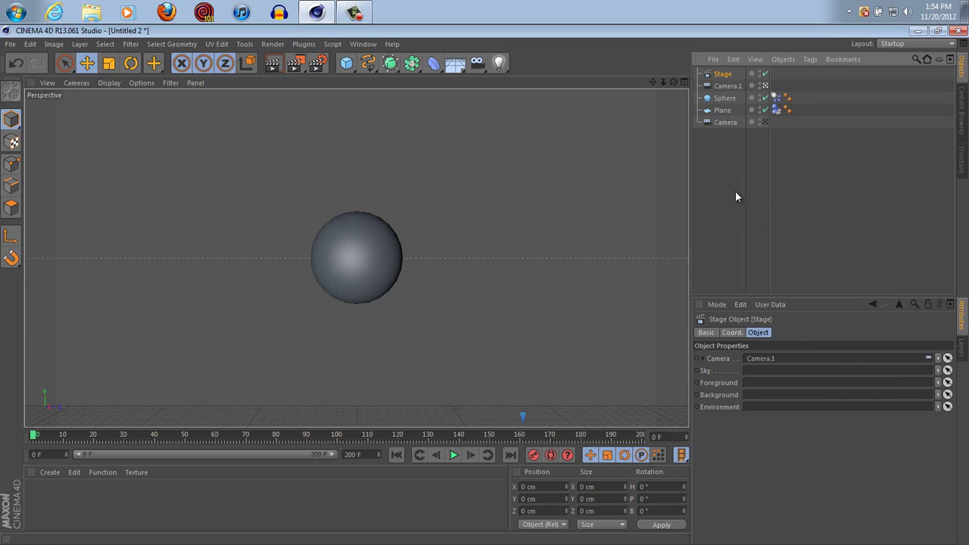
pyautogui.keyDown('ctrl'); pyautogui.click(697, 359); pyautogui.keyUp('ctrl')
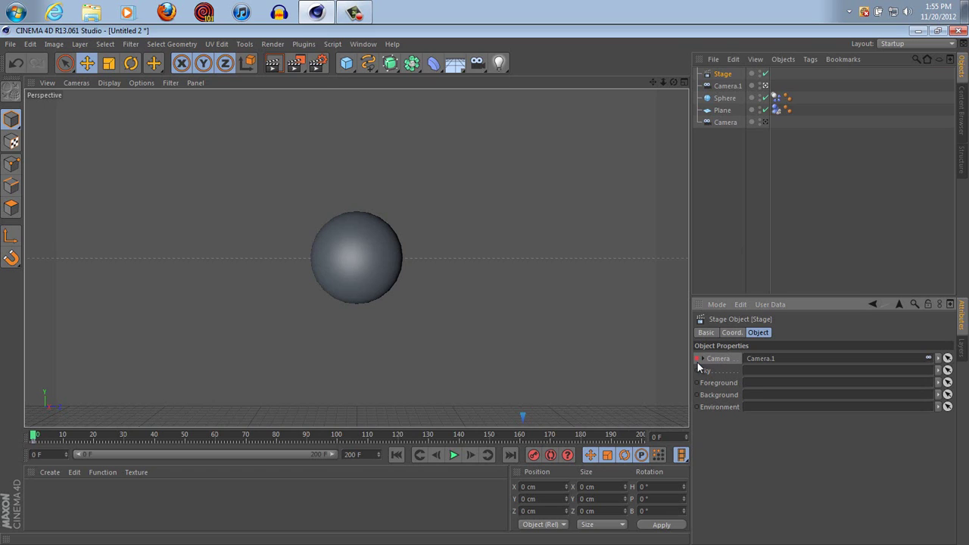
# - At frame 100, put Camera in the Stage's Camera slot and keyframe the switch
pyautogui.click(33, 437)
pyautogui.moveTo(33, 438)
pyautogui.mouseDown()
pyautogui.moveTo(439, 443)
pyautogui.moveTo(386, 452)
pyautogui.moveTo(246, 440)
pyautogui.moveTo(337, 440)
pyautogui.mouseUp()
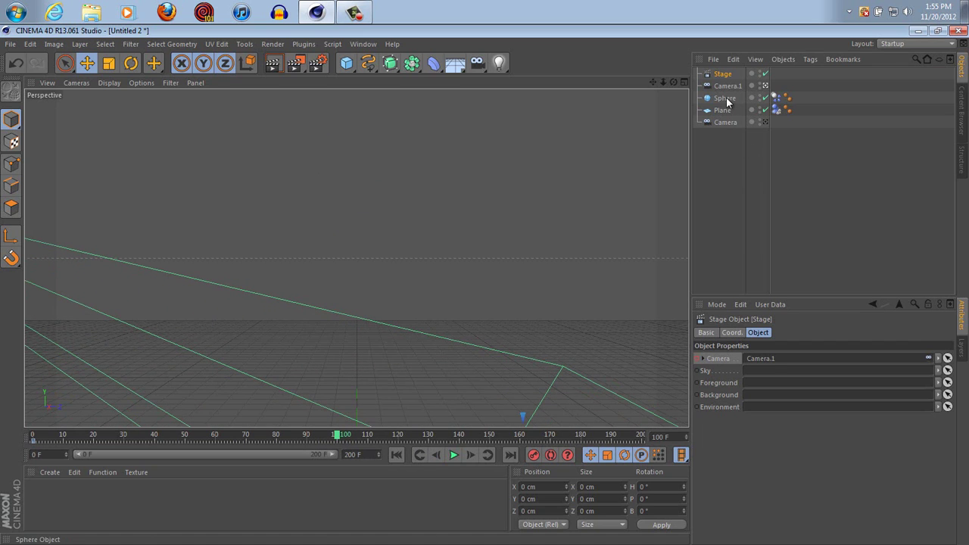
pyautogui.moveTo(335, 438); pyautogui.dragTo(308, 439)
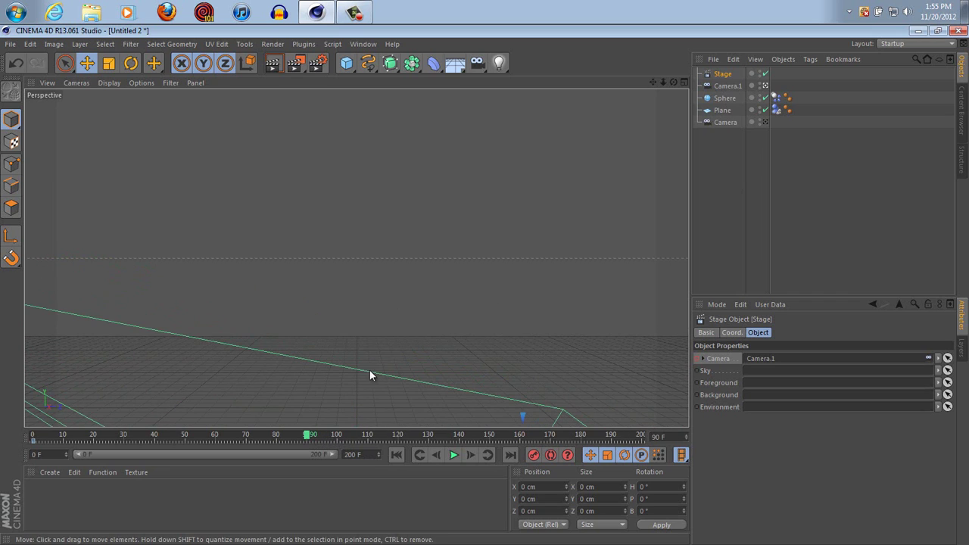
pyautogui.keyDown('ctrl'); pyautogui.click(697, 359); pyautogui.keyUp('ctrl')
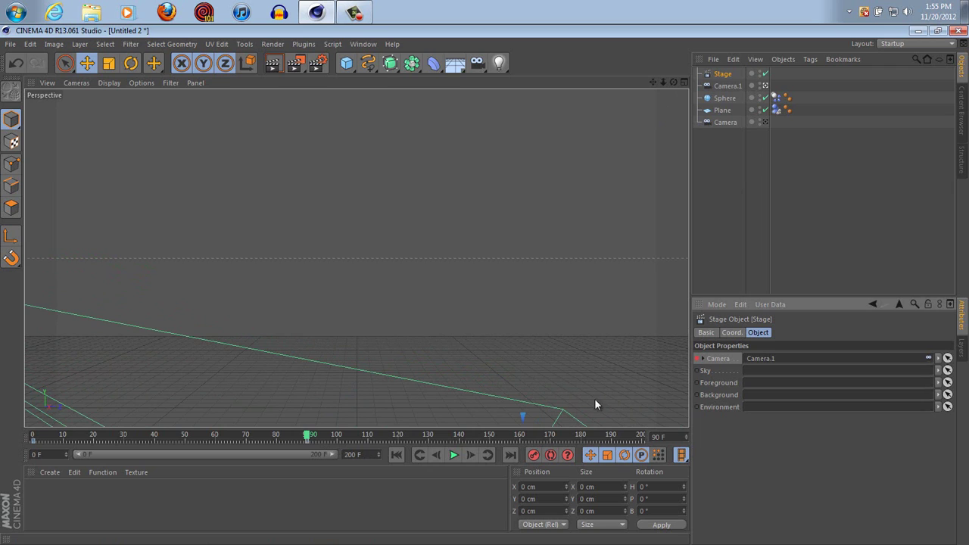
pyautogui.moveTo(309, 437); pyautogui.dragTo(341, 436)
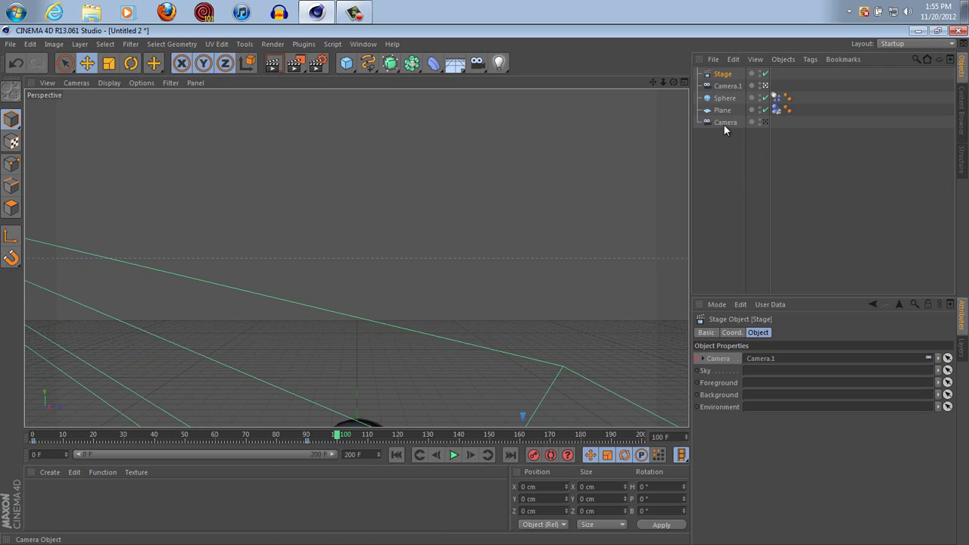
pyautogui.moveTo(726, 123); pyautogui.dragTo(767, 361)
pyautogui.click(697, 358)
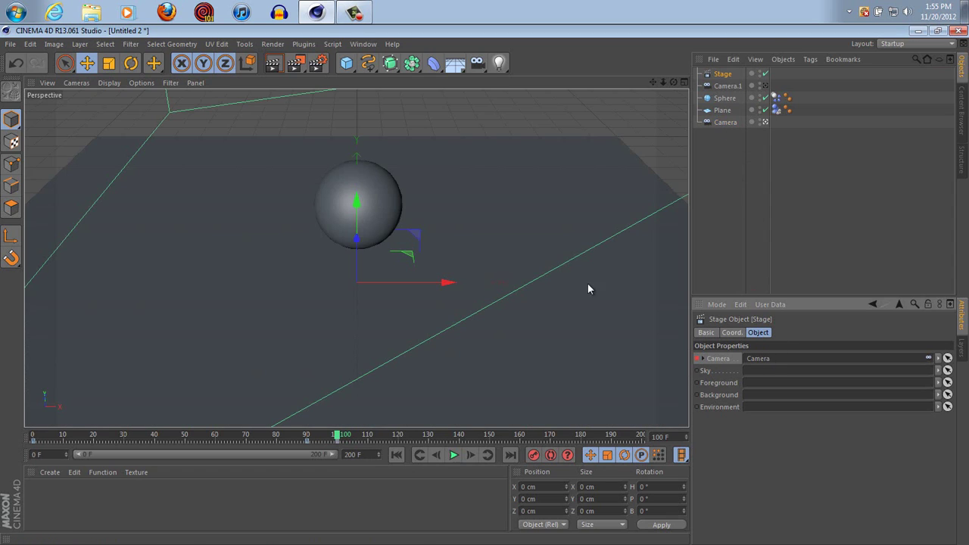
pyautogui.click(395, 455)
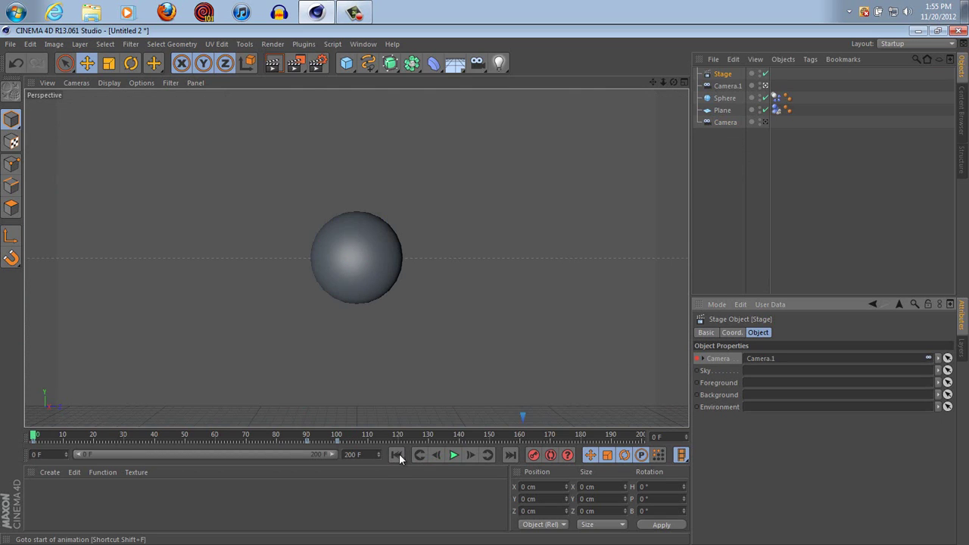
pyautogui.click(455, 454)
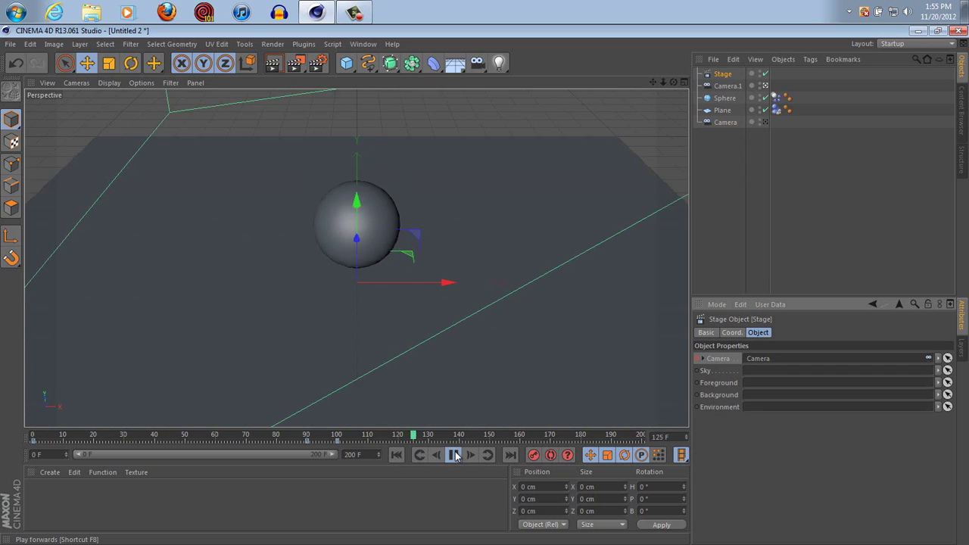
pyautogui.click(455, 454)
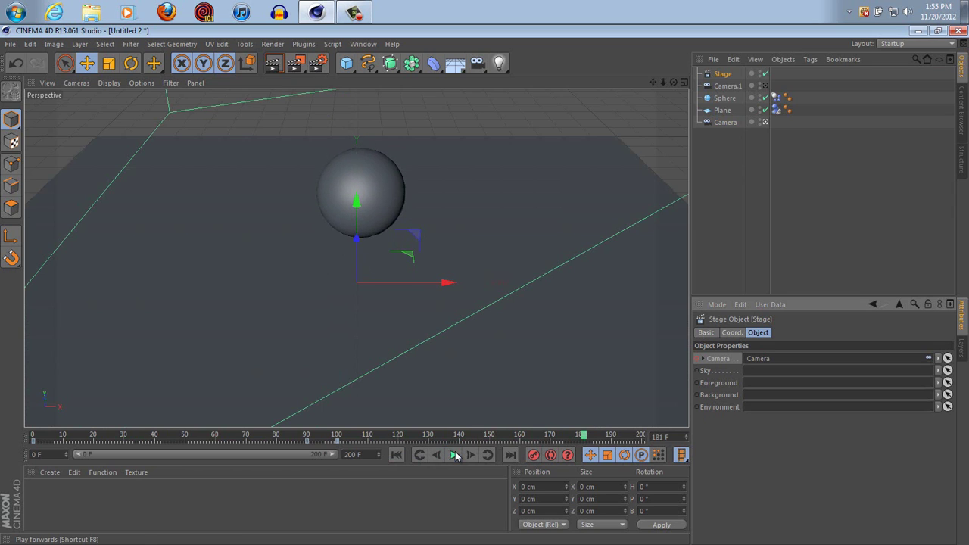
pyautogui.click(396, 454)
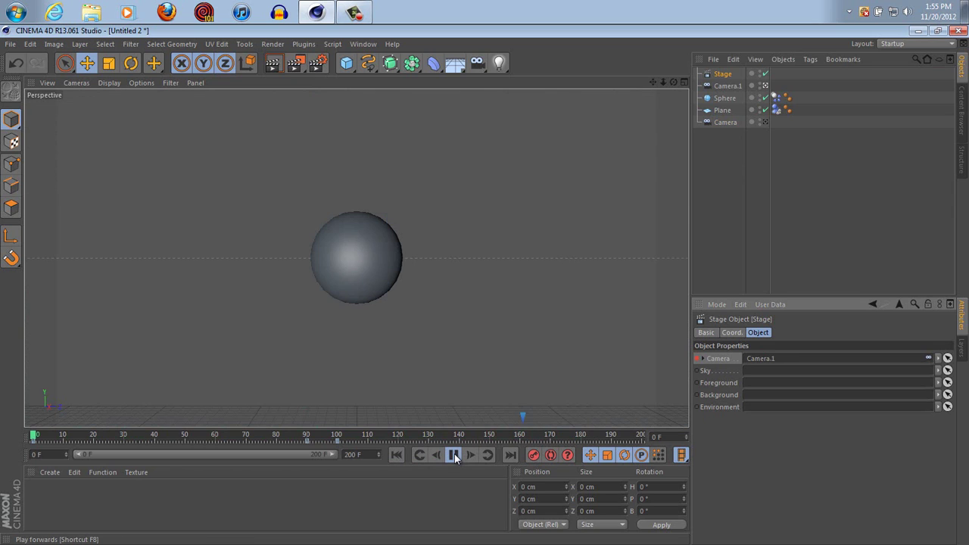
pyautogui.click(454, 455)
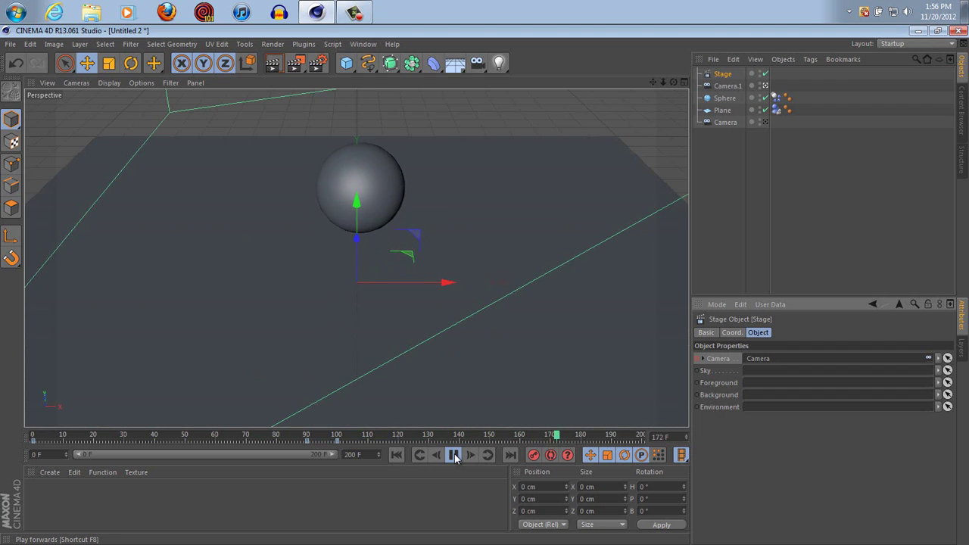
pyautogui.click(454, 455)
pyautogui.click(453, 455)
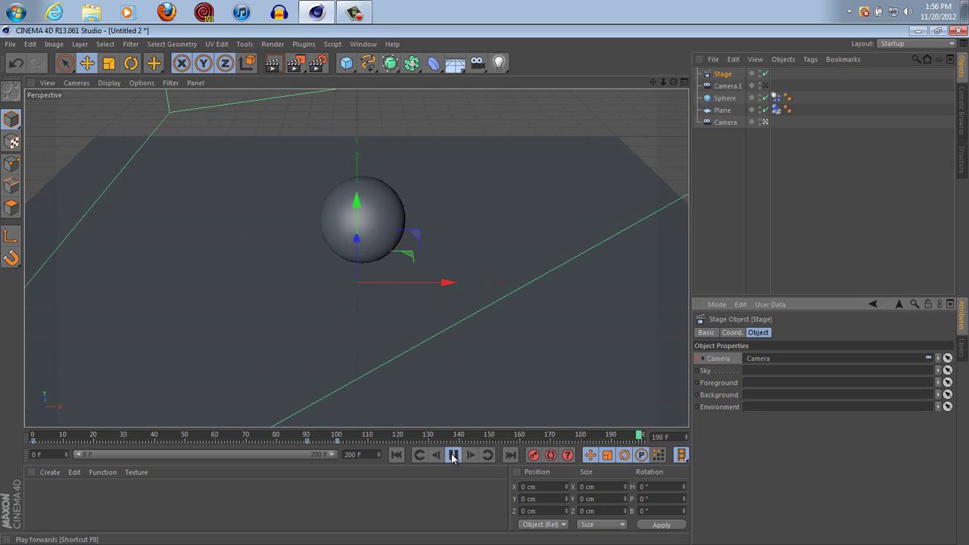
pyautogui.click(454, 455)
pyautogui.click(369, 453)
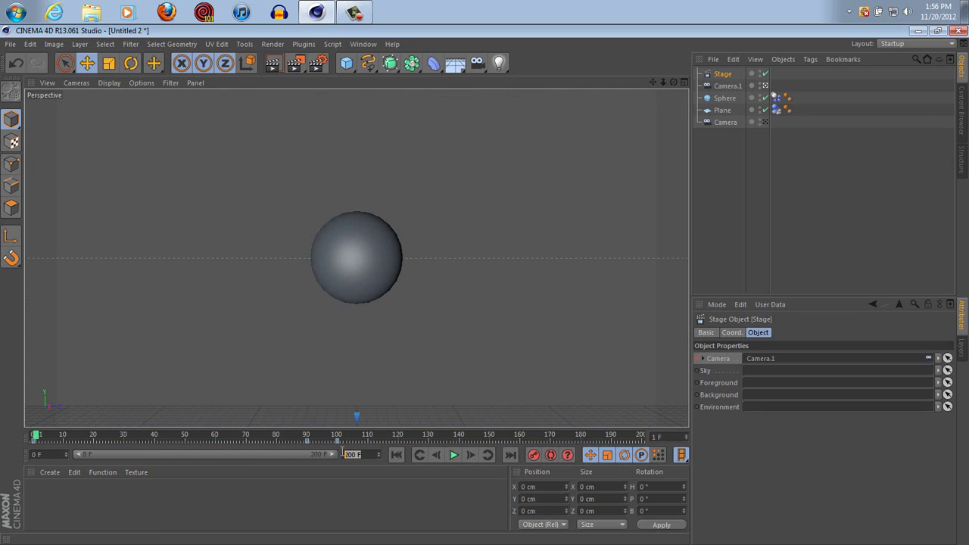
# - Extend the animation and preview range to 250 frames, play it, and return to frame 0
pyautogui.write('250')
pyautogui.press('Return')
pyautogui.moveTo(282, 455); pyautogui.dragTo(336, 454)
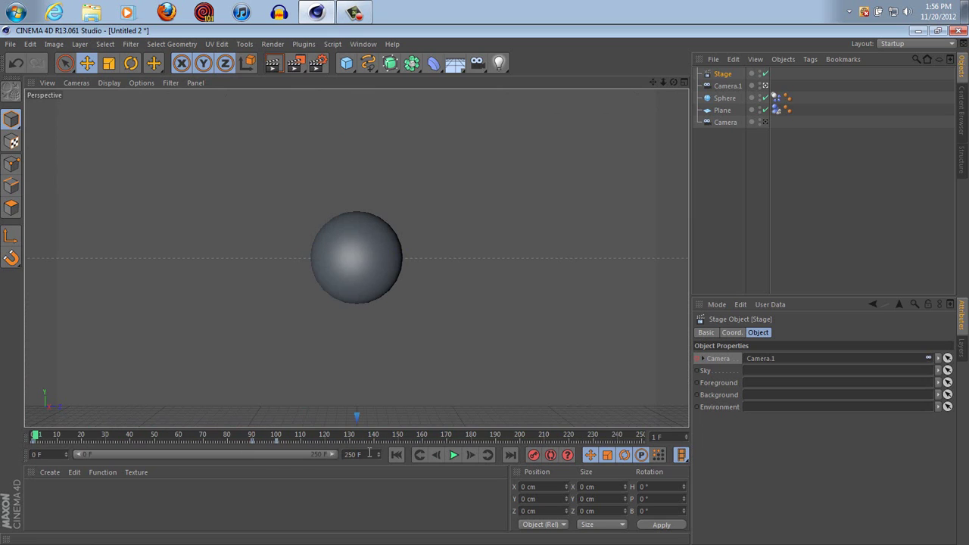
pyautogui.click(454, 455)
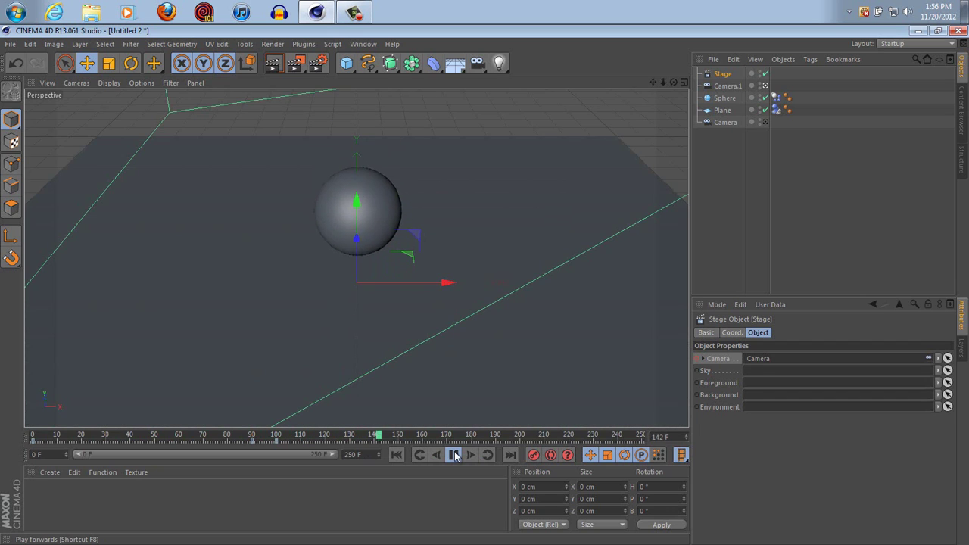
pyautogui.click(455, 455)
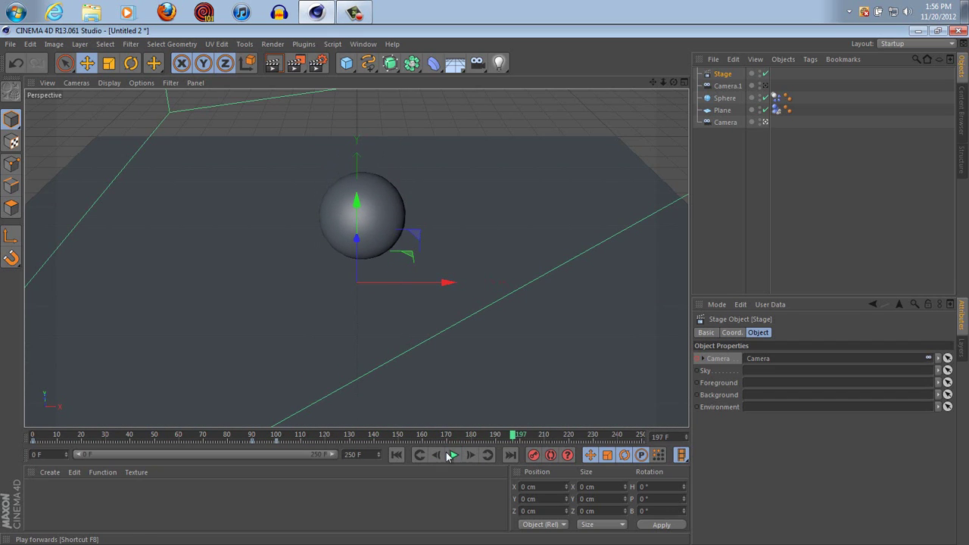
pyautogui.click(395, 455)
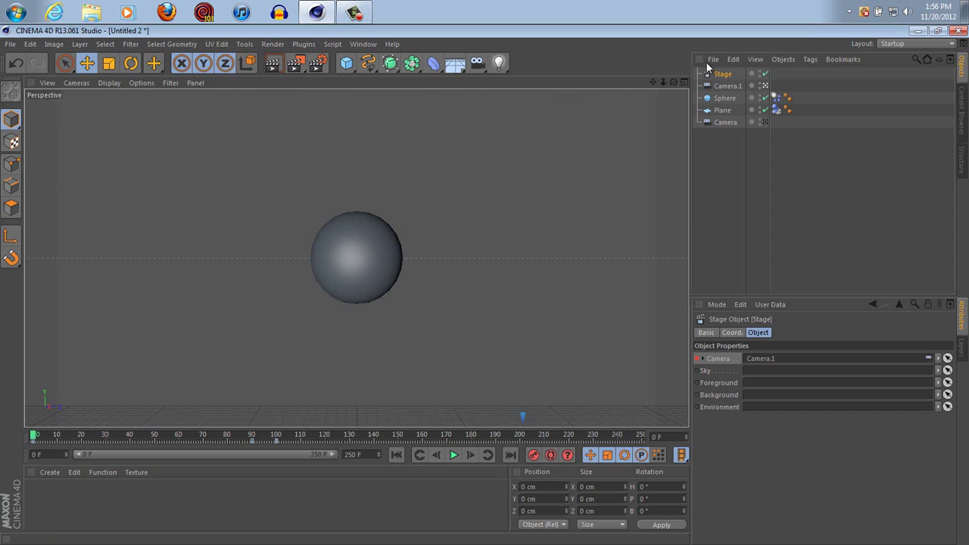
# - Delete the Plane and add a Floor object in its place
pyautogui.click(723, 111)
pyautogui.press('Delete')
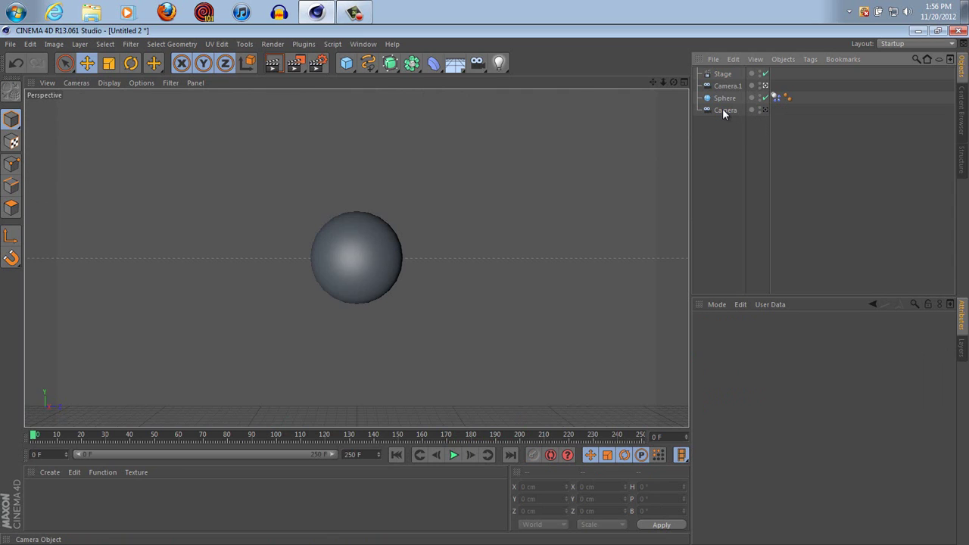
pyautogui.click(455, 63)
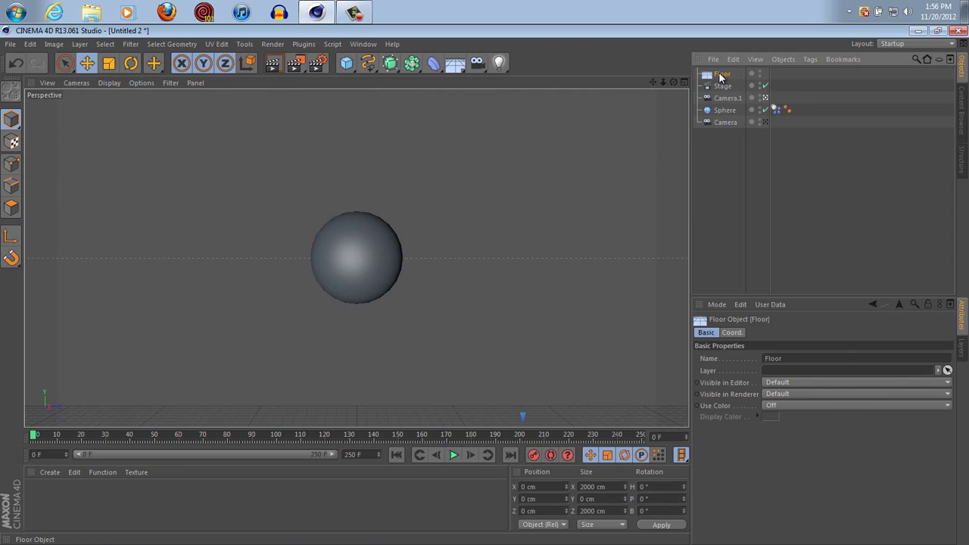
# - Add a Rigid Body dynamics tag to the Floor and view its Dynamics settings
pyautogui.rightClick(723, 76)
pyautogui.moveTo(817, 149)
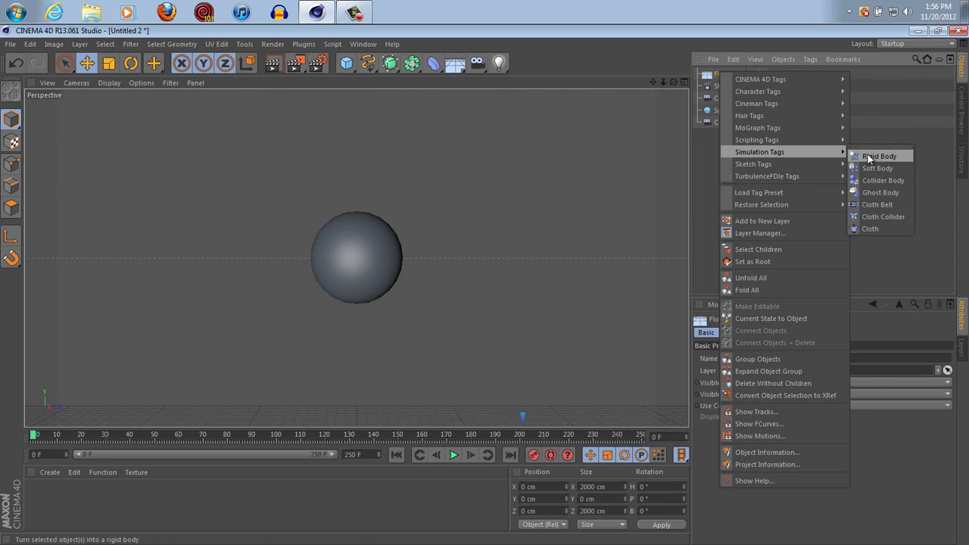
pyautogui.click(860, 156)
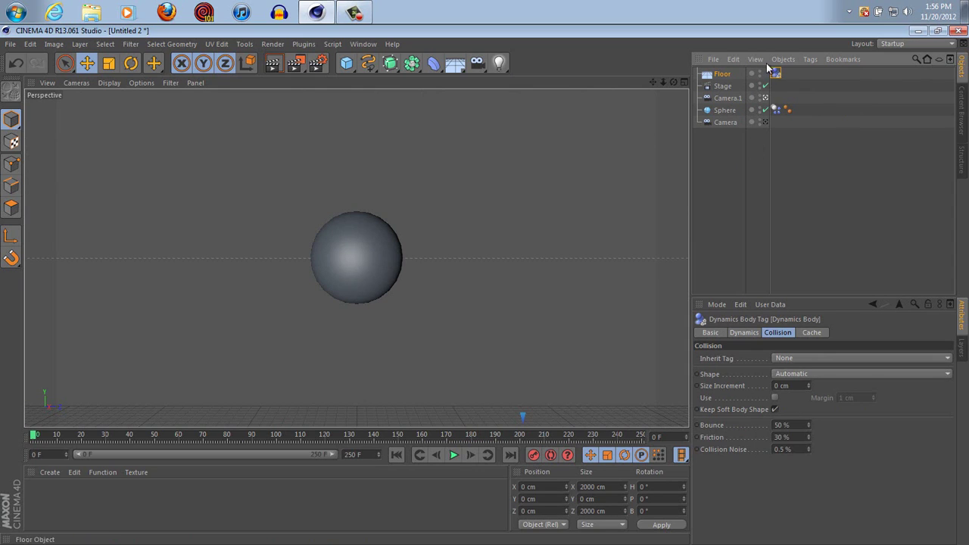
pyautogui.click(744, 333)
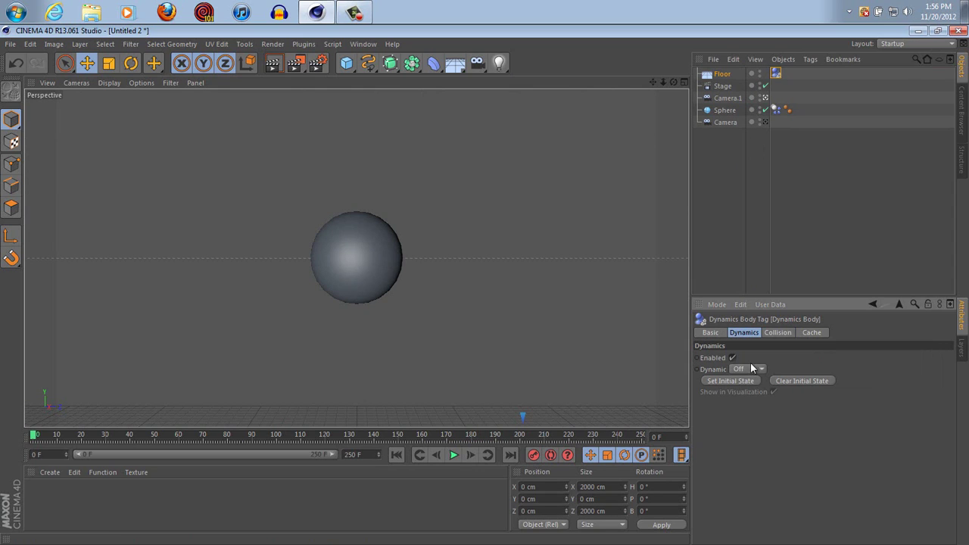
pyautogui.click(724, 111)
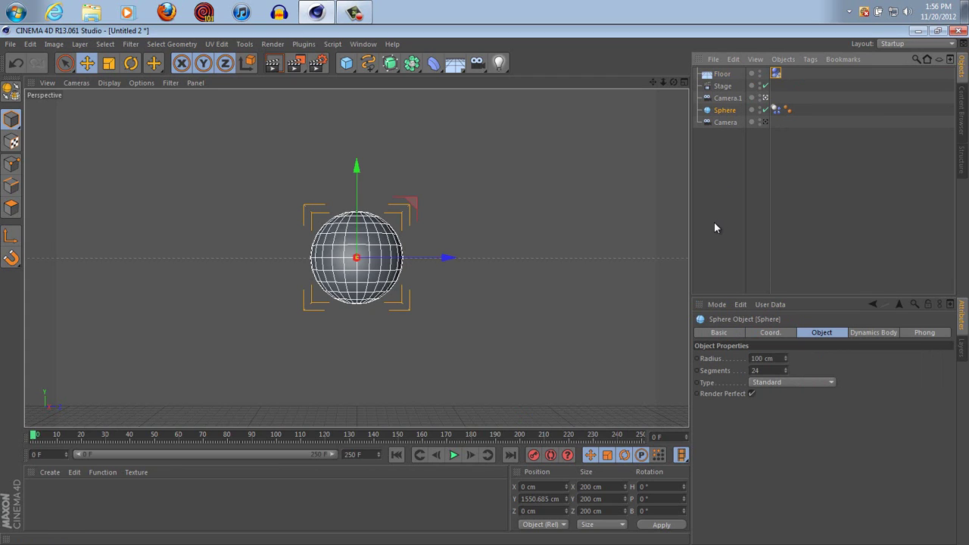
# - Set the Sphere's Segments to 48 and render a preview to check the smoothness
pyautogui.doubleClick(761, 370)
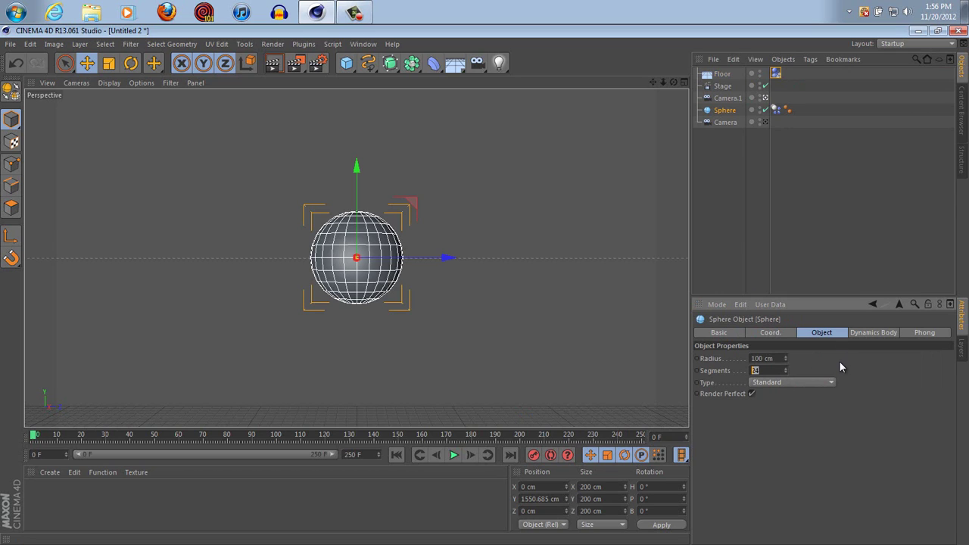
pyautogui.write('48')
pyautogui.press('Return')
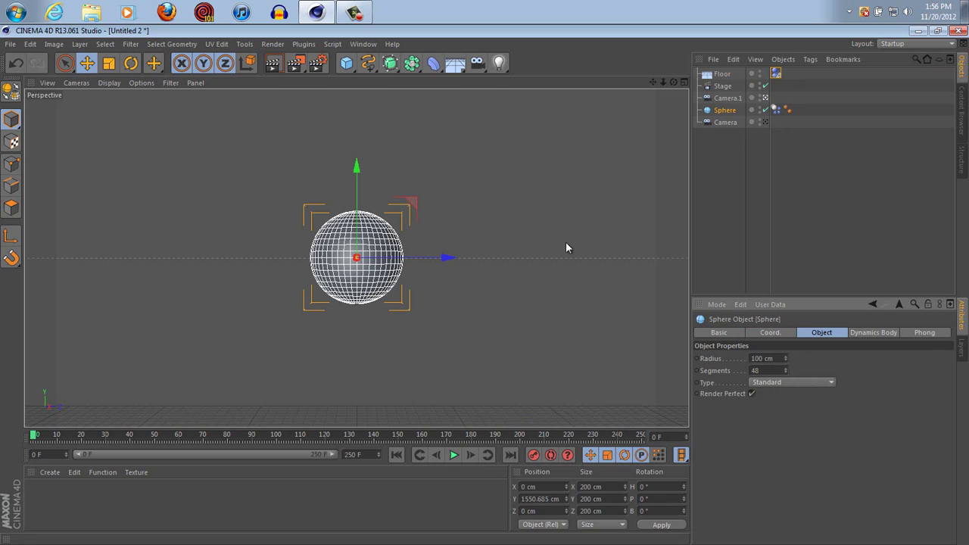
pyautogui.click(273, 63)
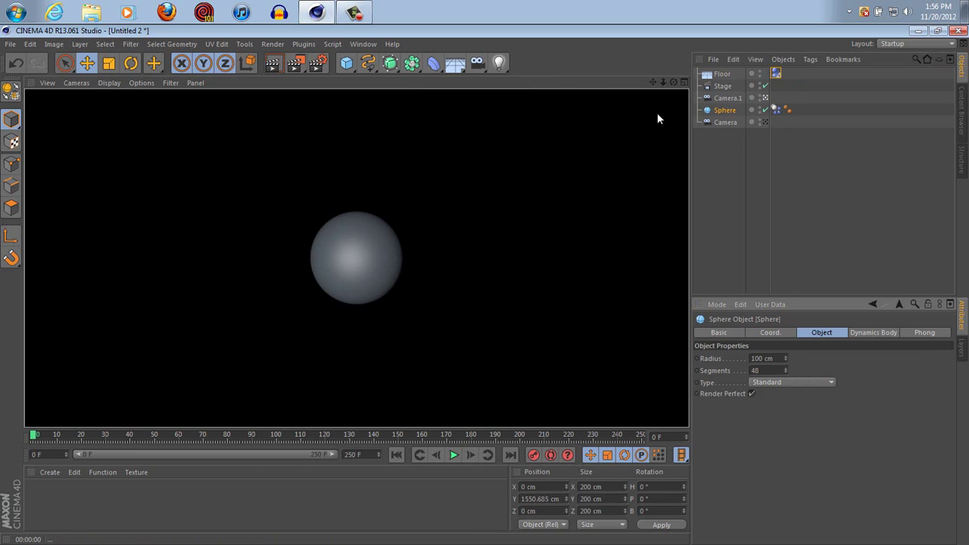
pyautogui.click(719, 173)
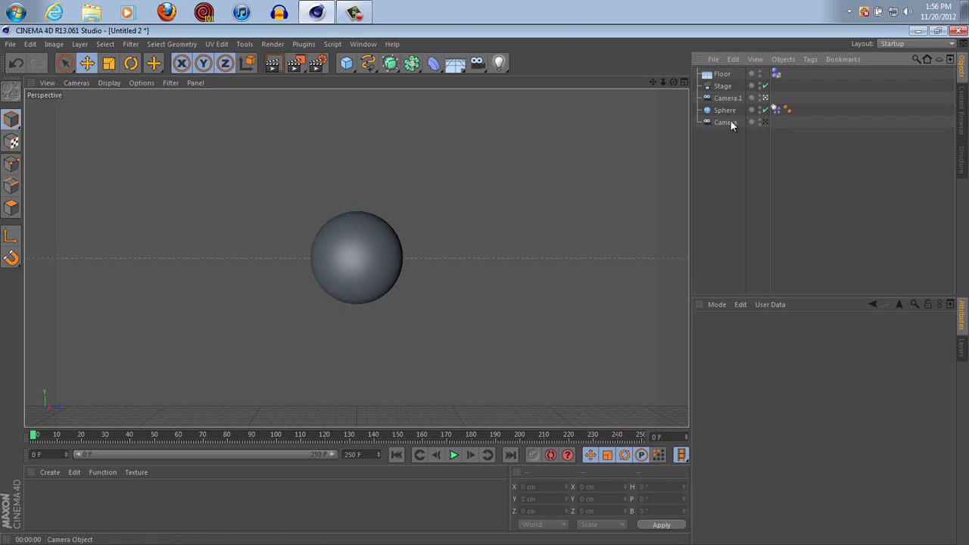
# - In Project Settings, set Default Object Color to Custom with R, G and B all 33
pyautogui.click(29, 44)
pyautogui.click(73, 285)
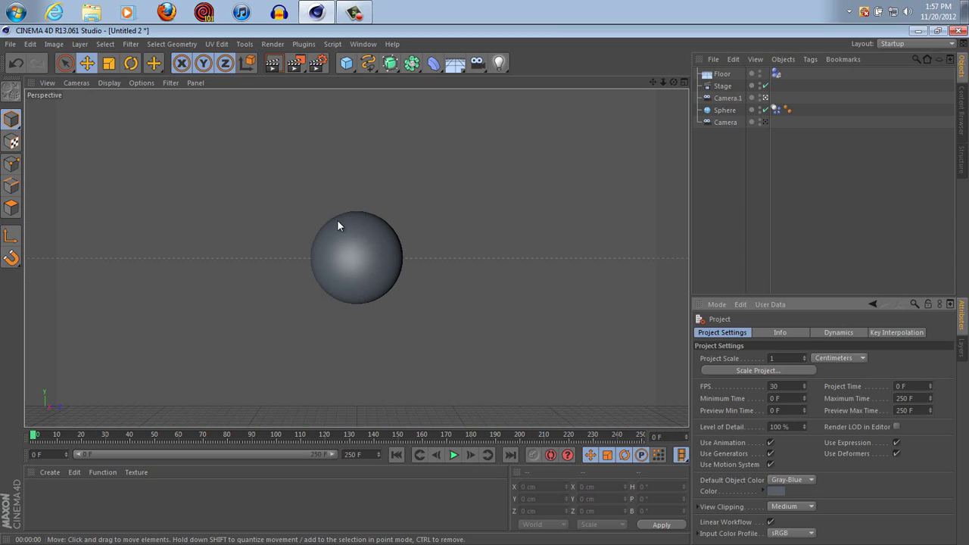
pyautogui.click(780, 490)
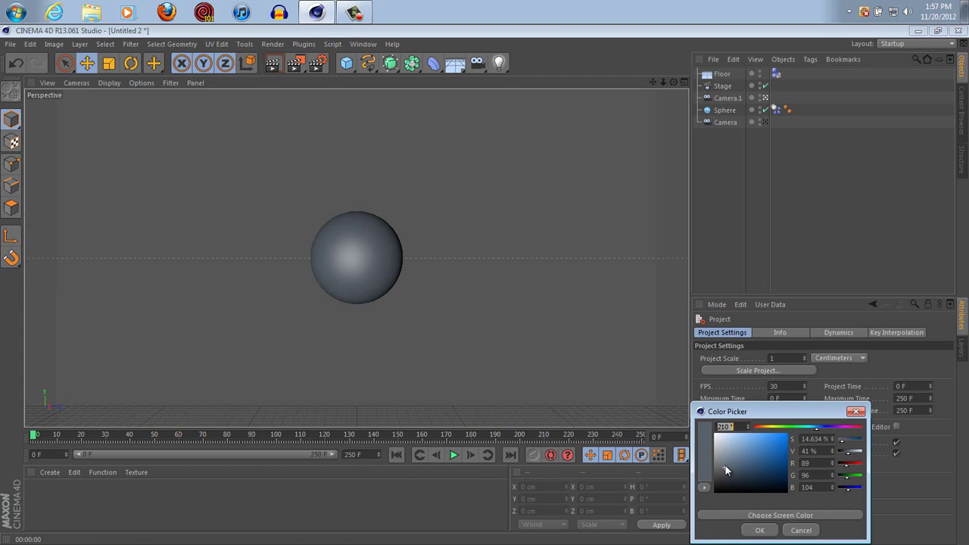
pyautogui.moveTo(724, 465); pyautogui.dragTo(714, 477)
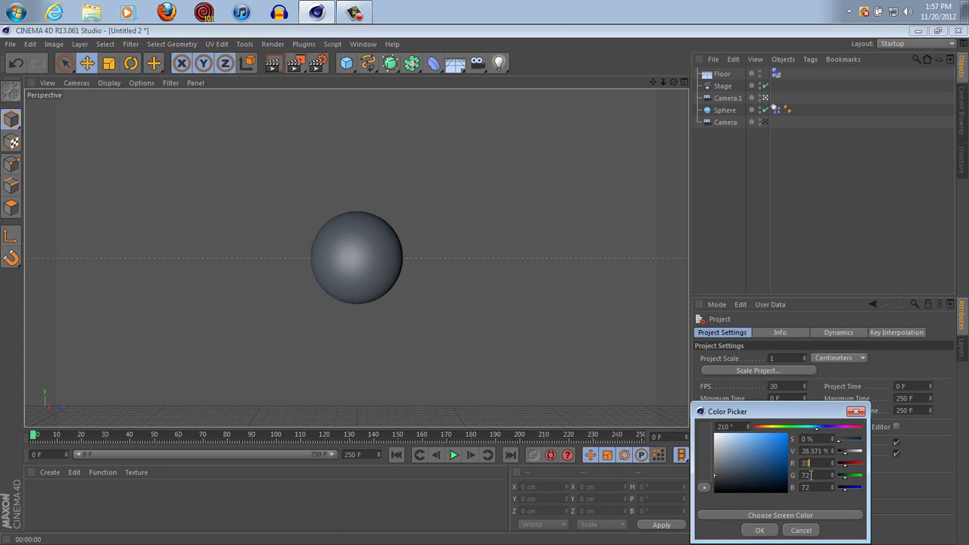
pyautogui.click(807, 476)
pyautogui.write('33')
pyautogui.press('Tab')
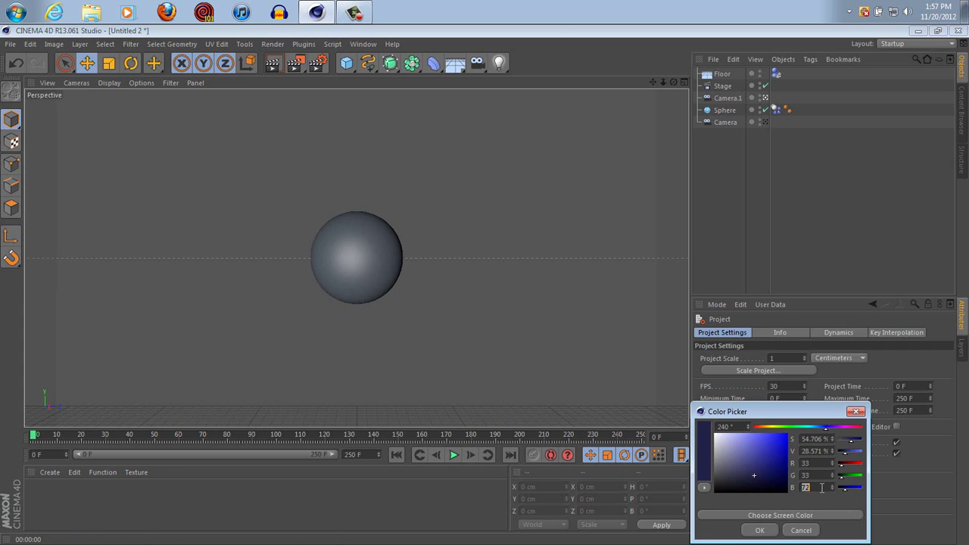
pyautogui.write('33')
pyautogui.press('Tab')
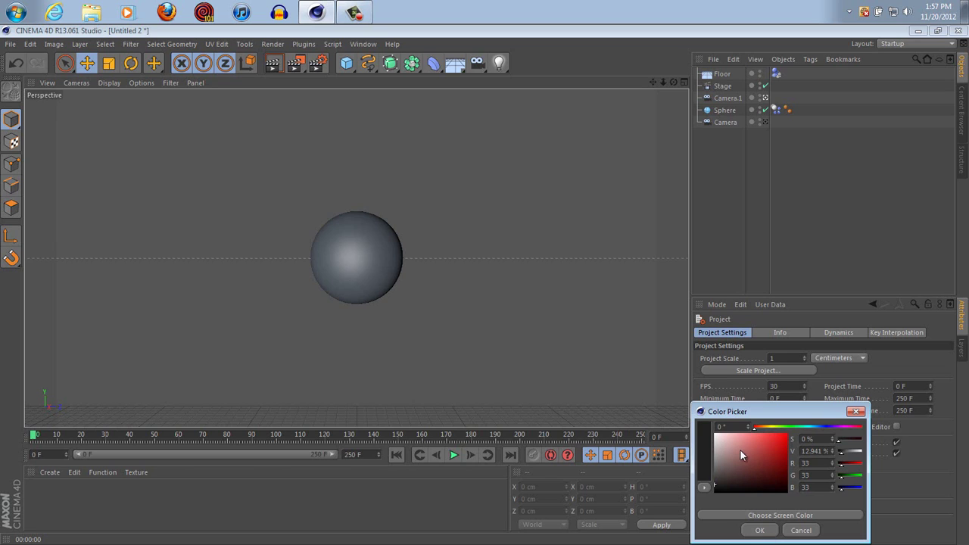
pyautogui.click(759, 530)
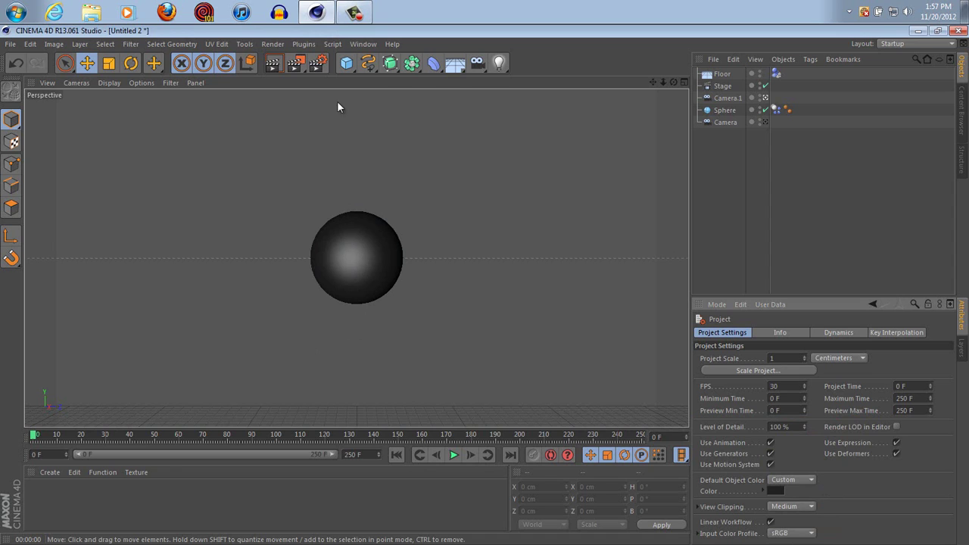
# - Choose Standard from the Layout dropdown
pyautogui.click(364, 44)
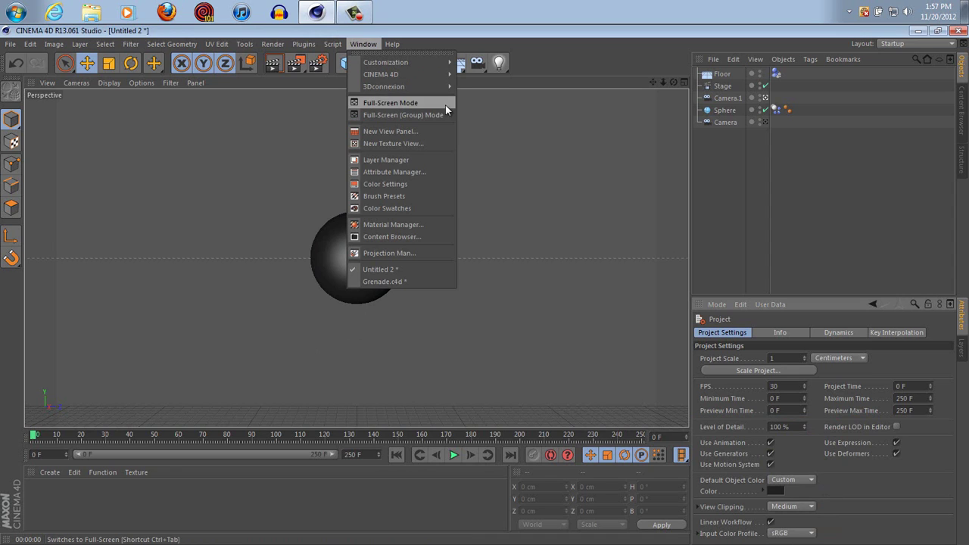
pyautogui.click(580, 52)
pyautogui.click(889, 45)
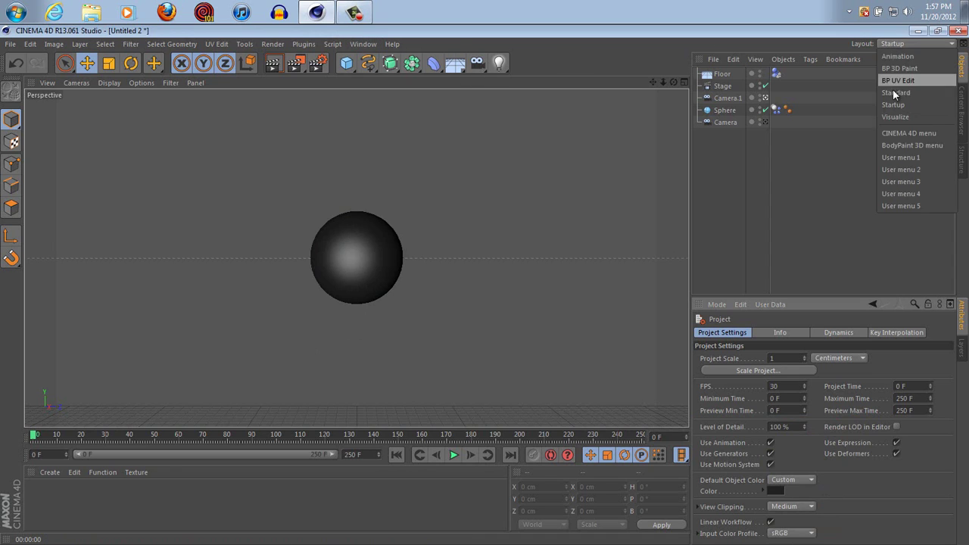
pyautogui.click(894, 97)
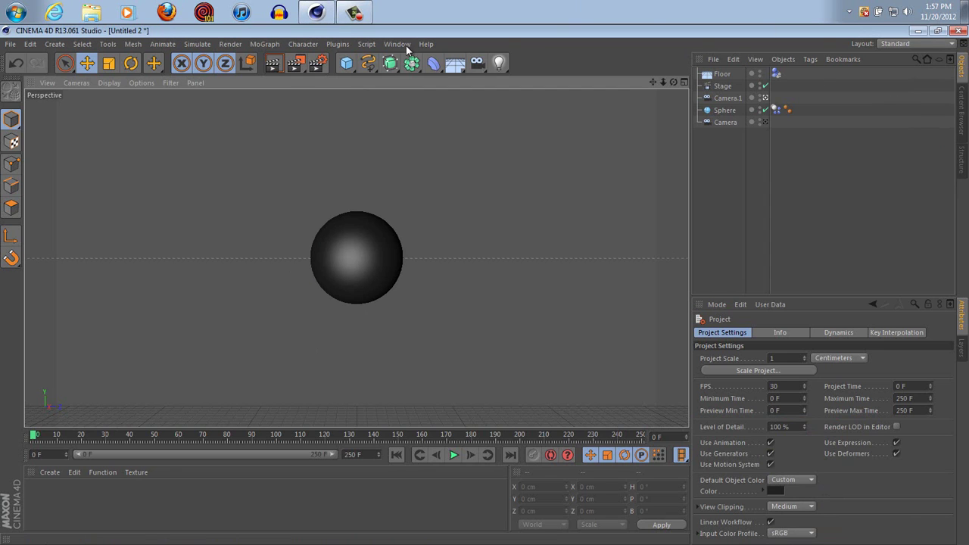
# - Browse the material creation presets and close them without adding a material
pyautogui.click(50, 475)
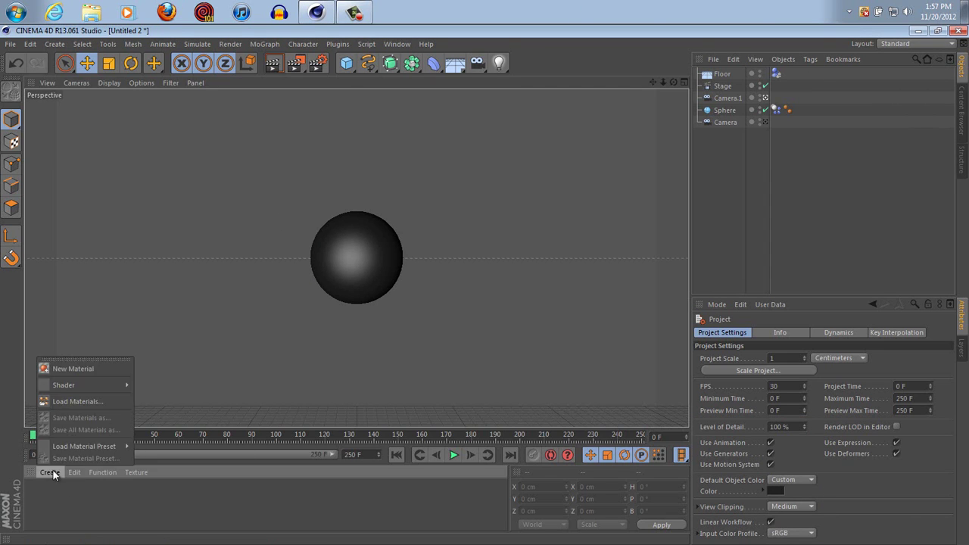
pyautogui.moveTo(68, 447)
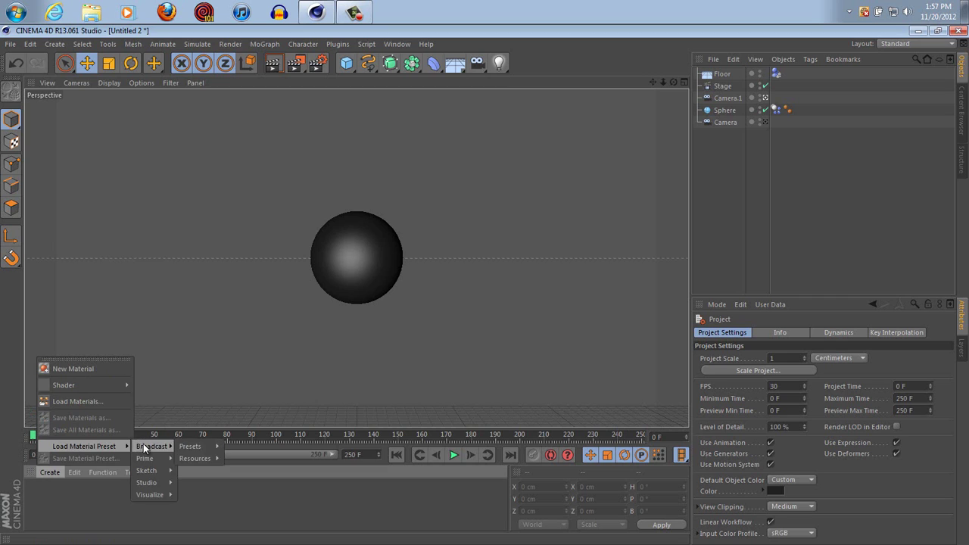
pyautogui.moveTo(165, 492)
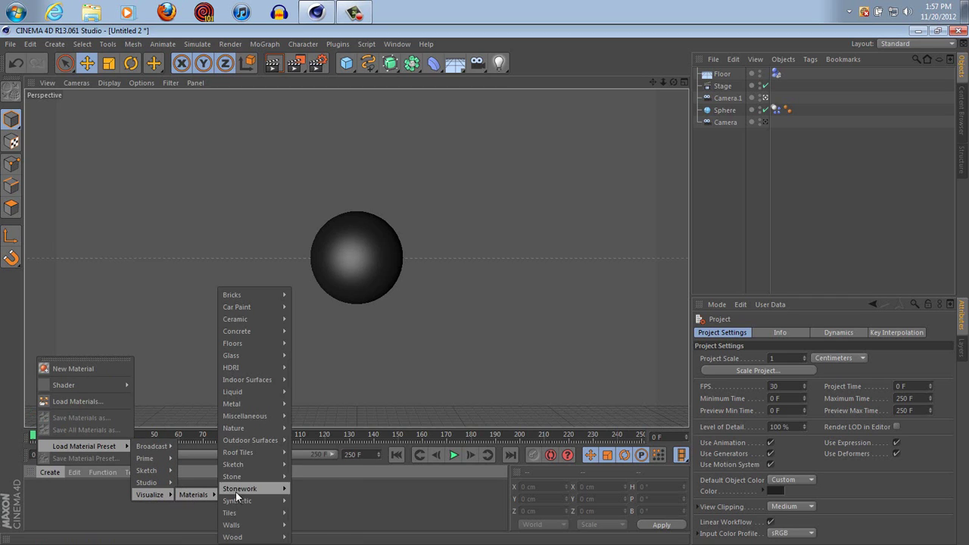
pyautogui.click(399, 520)
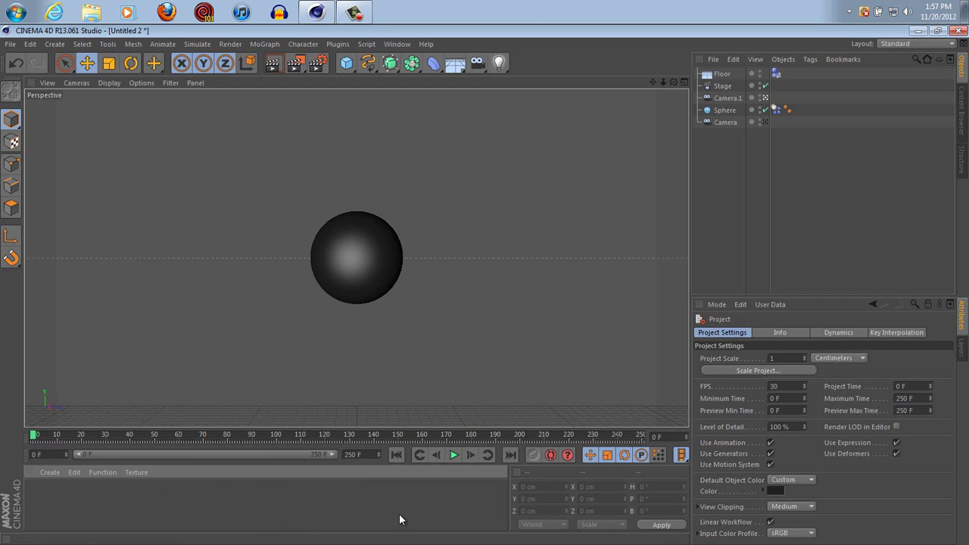
# - Load Danel Aluminum from the Content Browser's Prime materials, then close the browser
pyautogui.click(397, 44)
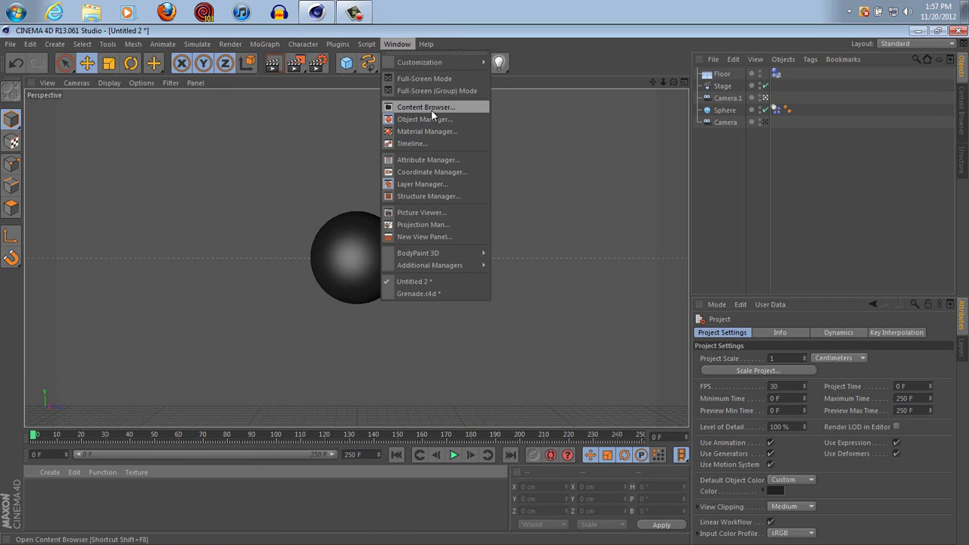
pyautogui.click(429, 111)
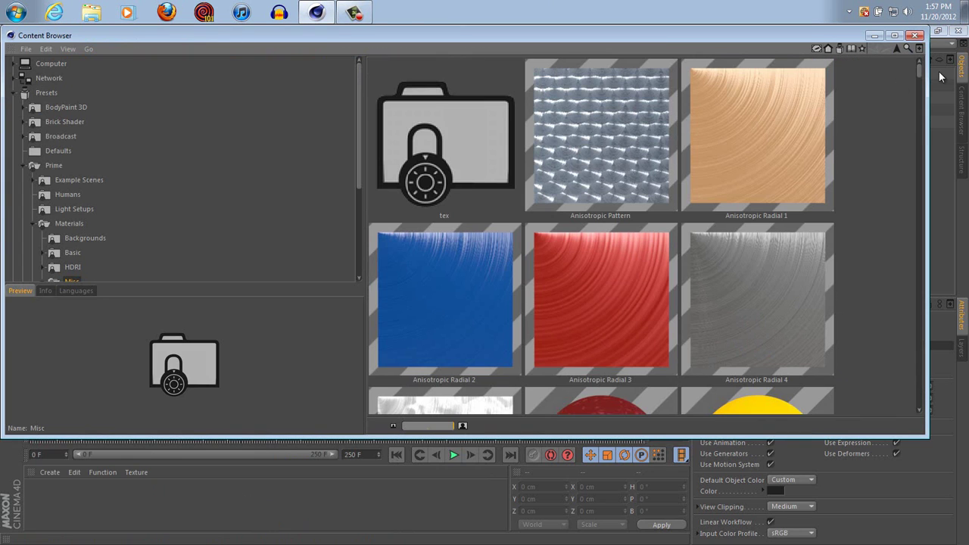
pyautogui.moveTo(921, 76); pyautogui.dragTo(928, 185)
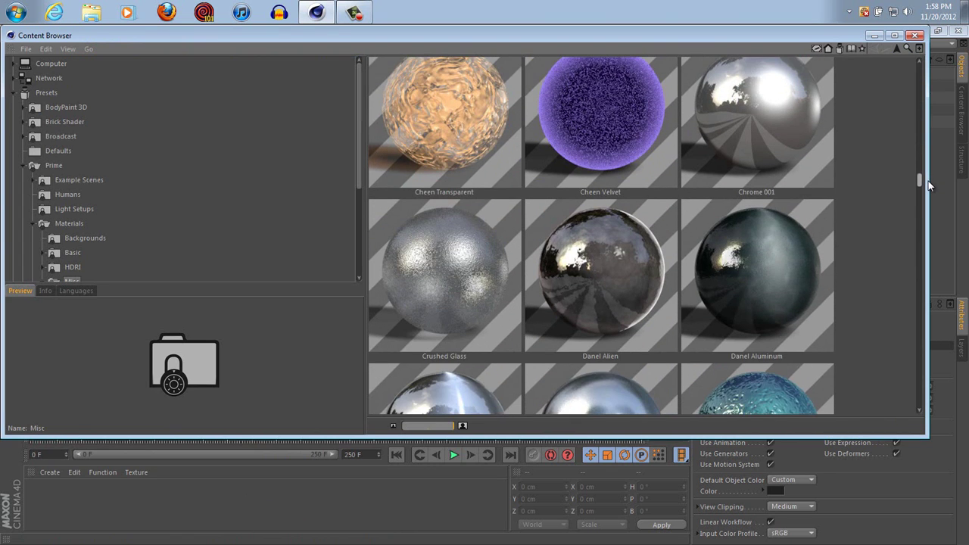
pyautogui.doubleClick(788, 247)
pyautogui.click(916, 36)
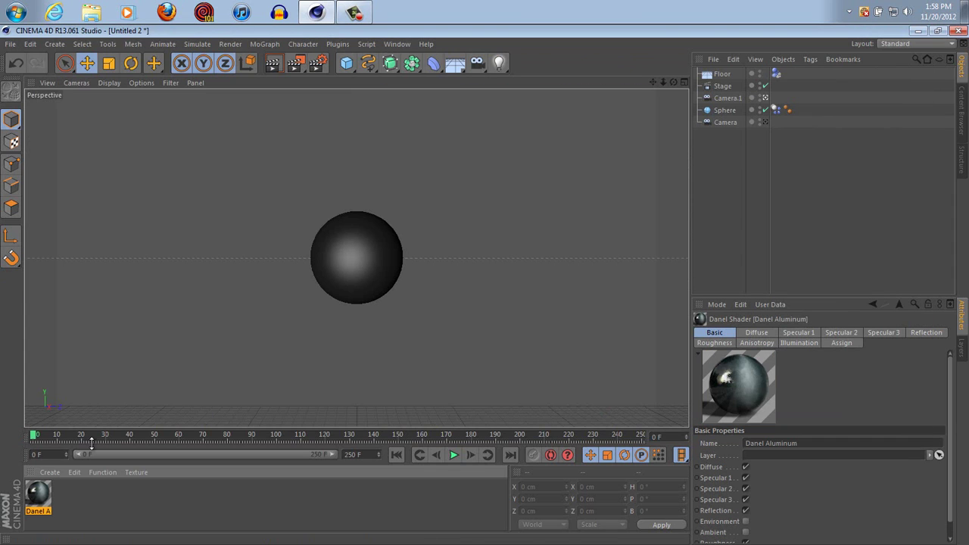
# - Apply Danel Aluminum to the Sphere, render to check it, and add a Background object
pyautogui.moveTo(36, 505); pyautogui.dragTo(349, 231)
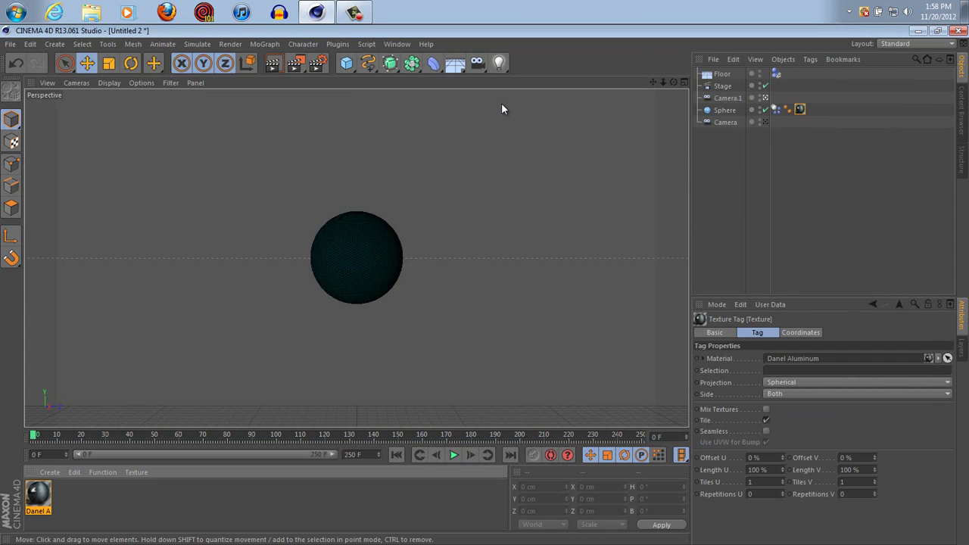
pyautogui.click(273, 62)
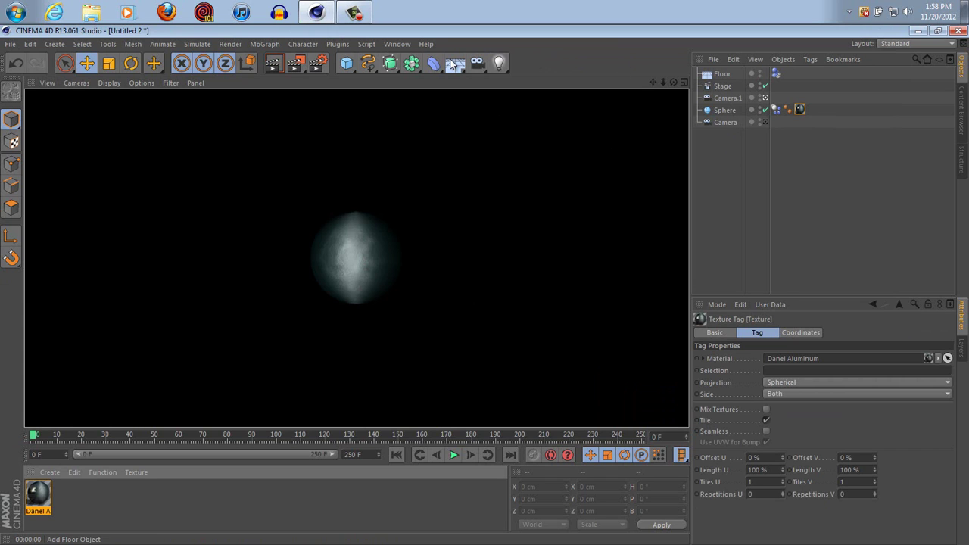
pyautogui.moveTo(453, 64); pyautogui.dragTo(532, 160)
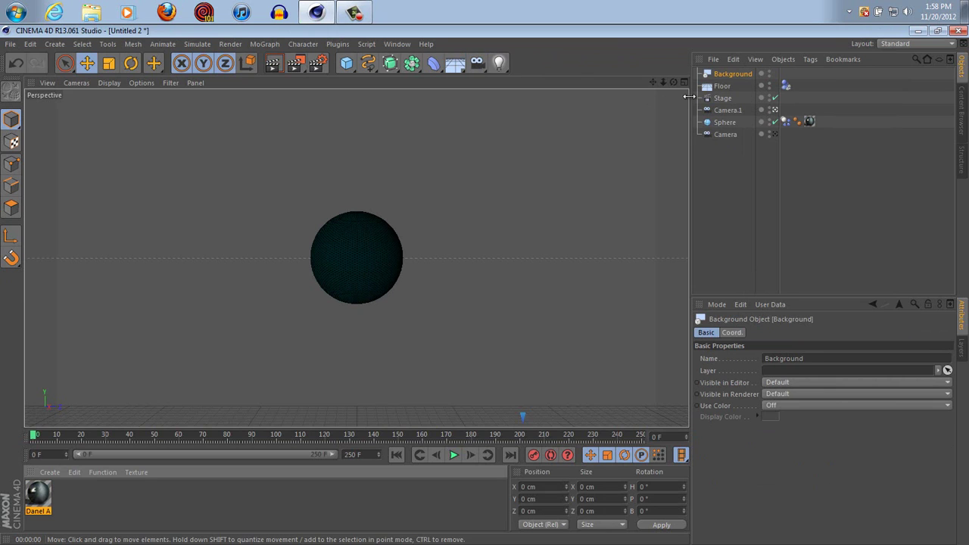
# - Add a Compositing tag to the Floor and enable it as a compositing background
pyautogui.rightClick(722, 86)
pyautogui.moveTo(772, 94)
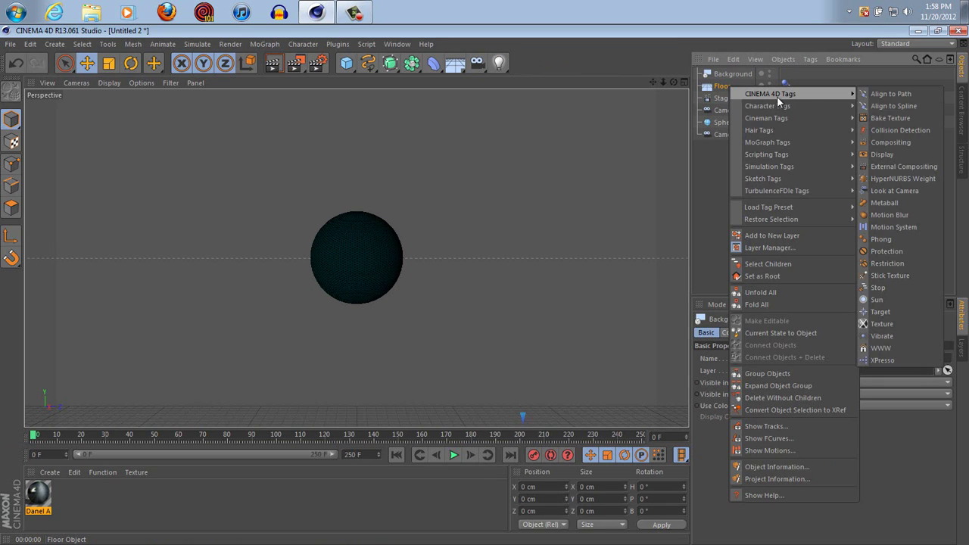
pyautogui.click(914, 143)
pyautogui.click(867, 369)
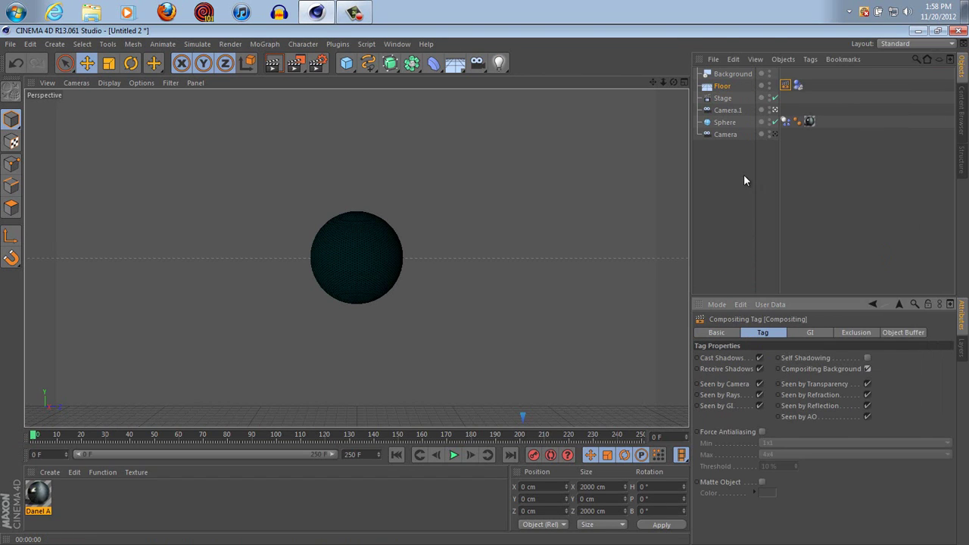
# - Check the Background and Floor objects, then show the Project Settings in the Attribute Manager
pyautogui.click(745, 180)
pyautogui.click(723, 75)
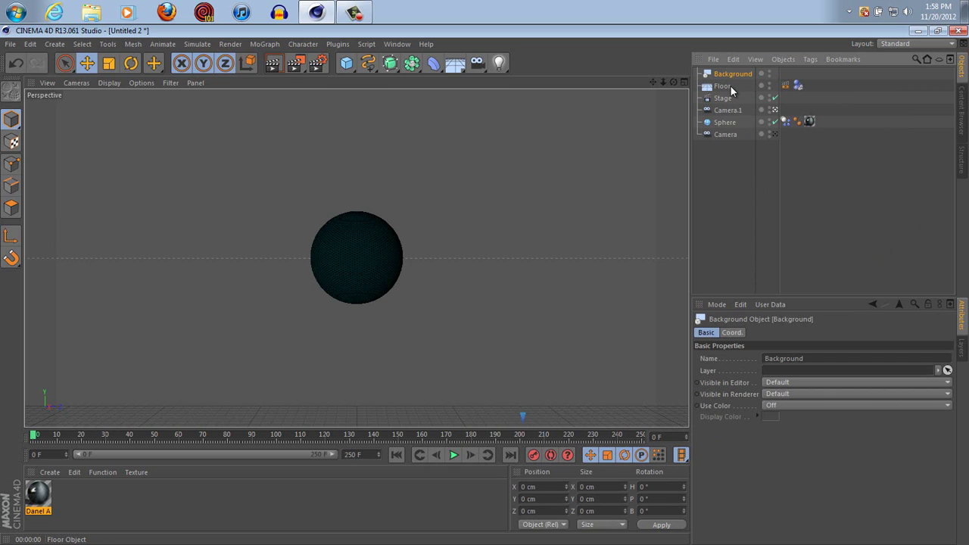
pyautogui.click(723, 86)
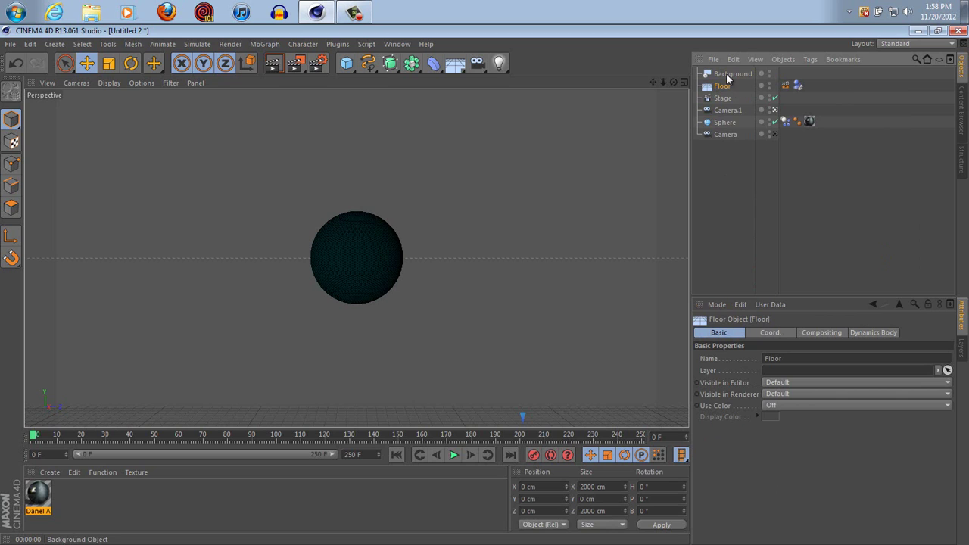
pyautogui.click(30, 44)
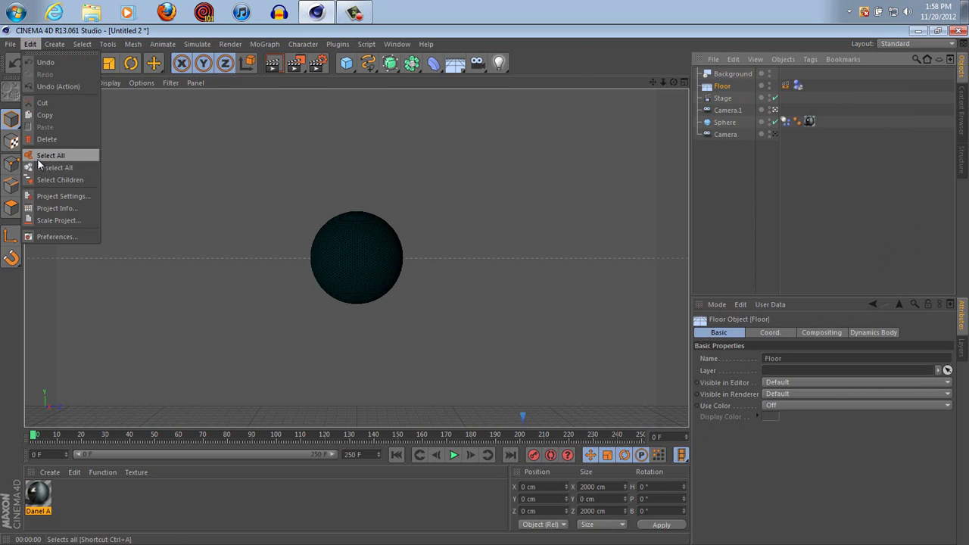
pyautogui.click(54, 196)
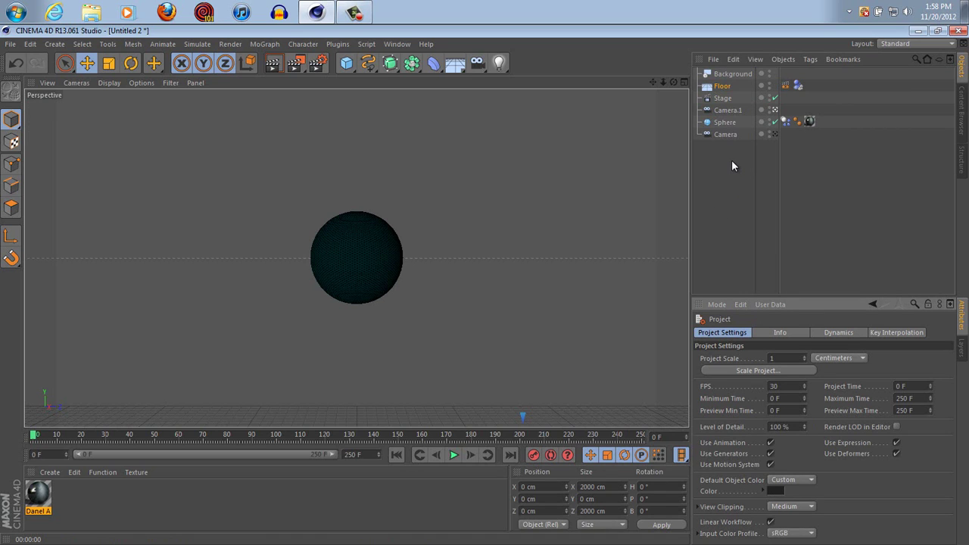
pyautogui.click(270, 63)
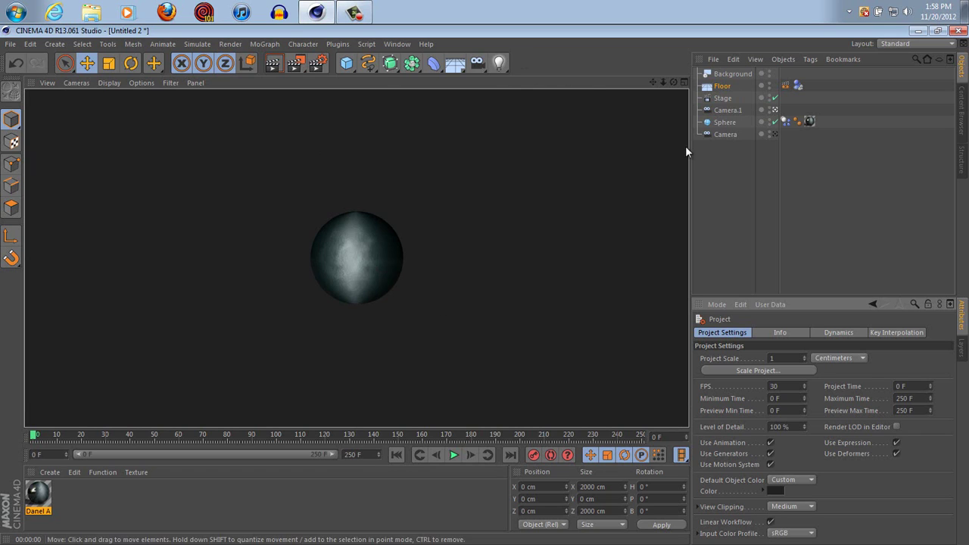
pyautogui.click(723, 167)
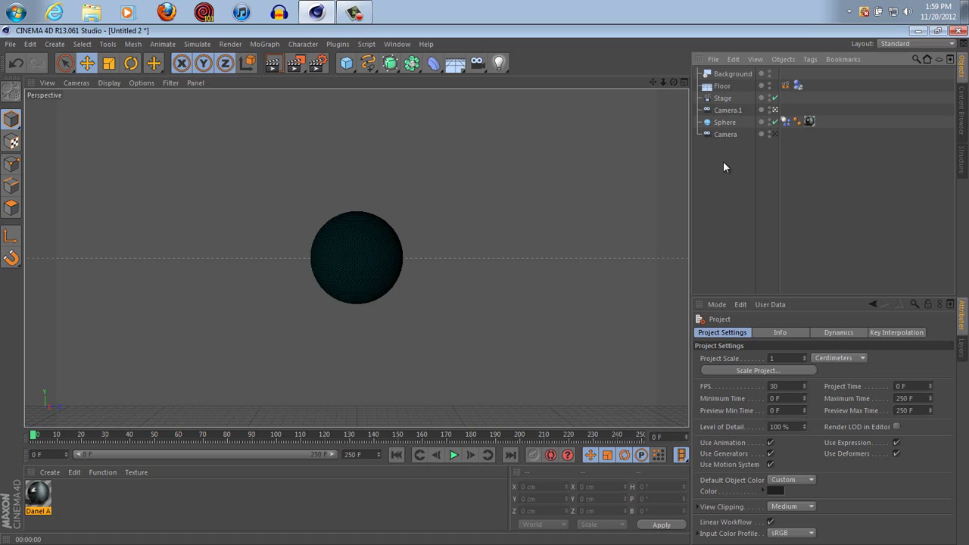
# - Disable the Stage object to reveal both cameras, sphere and floor, and open the Light flyout
pyautogui.click(775, 98)
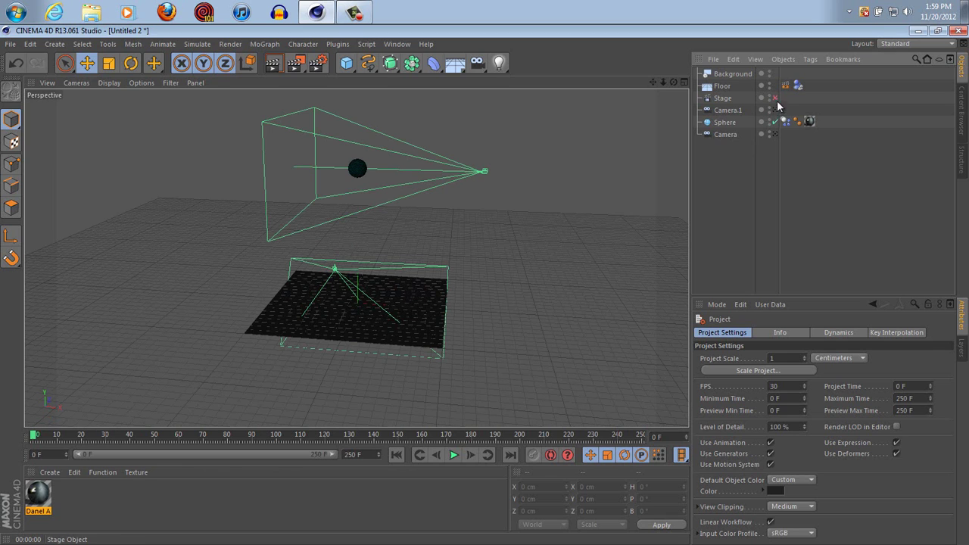
pyautogui.click(774, 99)
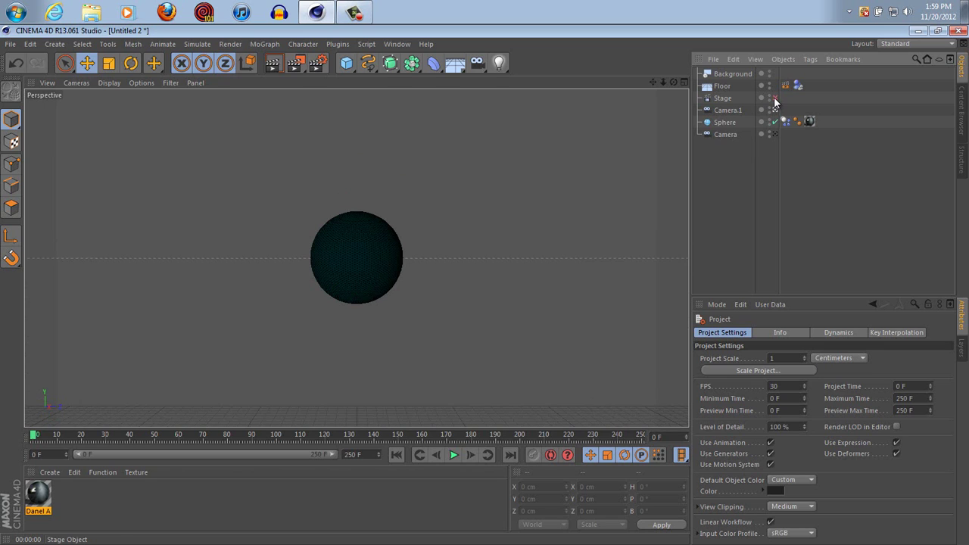
pyautogui.click(774, 98)
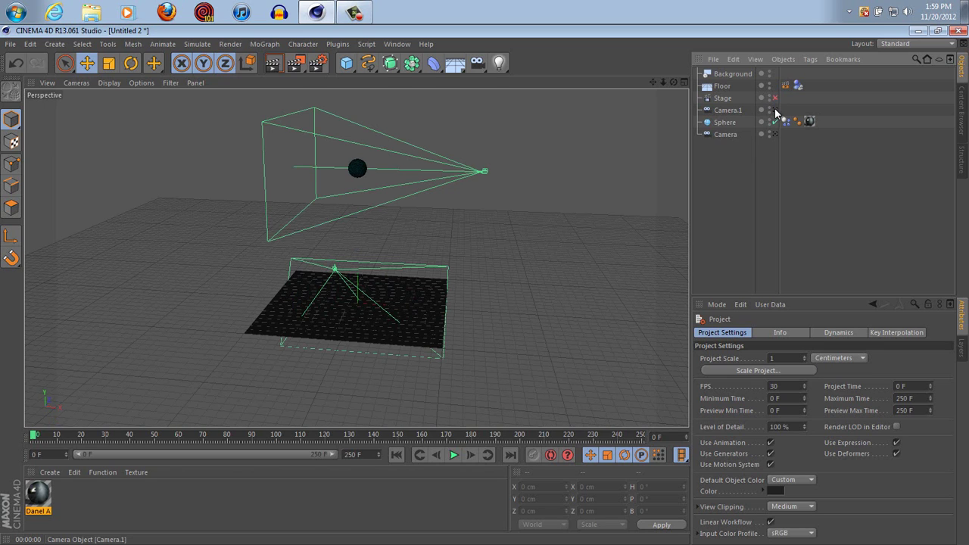
pyautogui.keyDown('alt'); pyautogui.moveTo(485, 286); pyautogui.dragTo(485, 285); pyautogui.keyUp('alt')
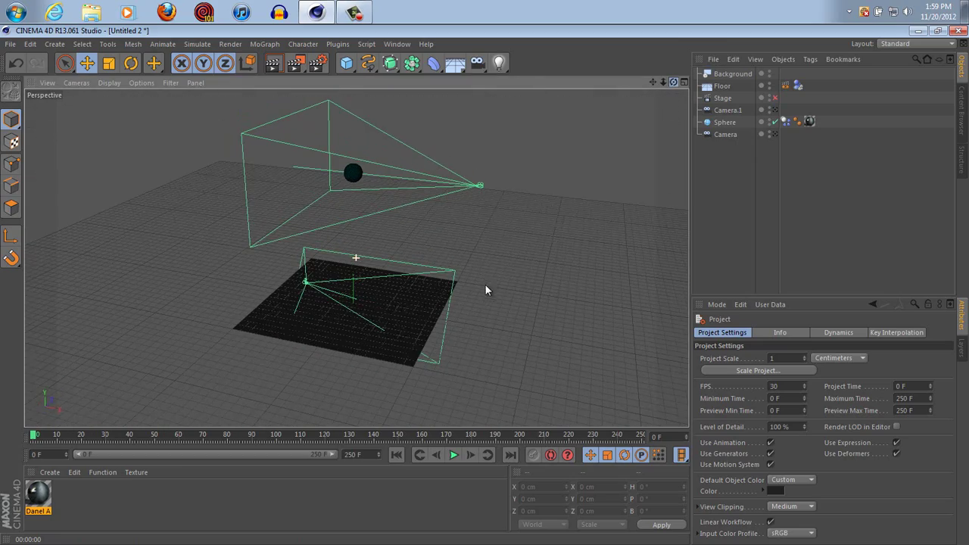
pyautogui.click(499, 62)
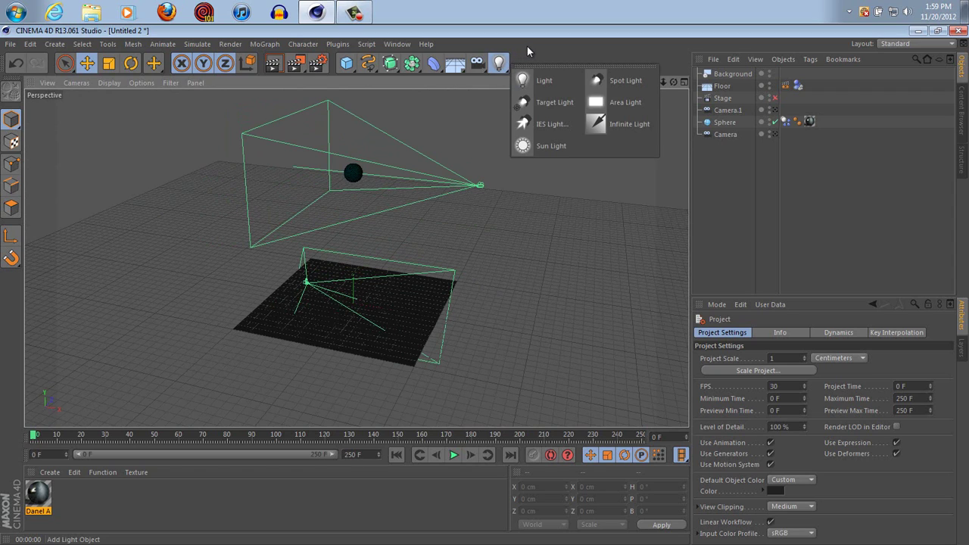
# - Add a Target spot light with Light.Target.1 and move it up, away from the floor
pyautogui.click(724, 122)
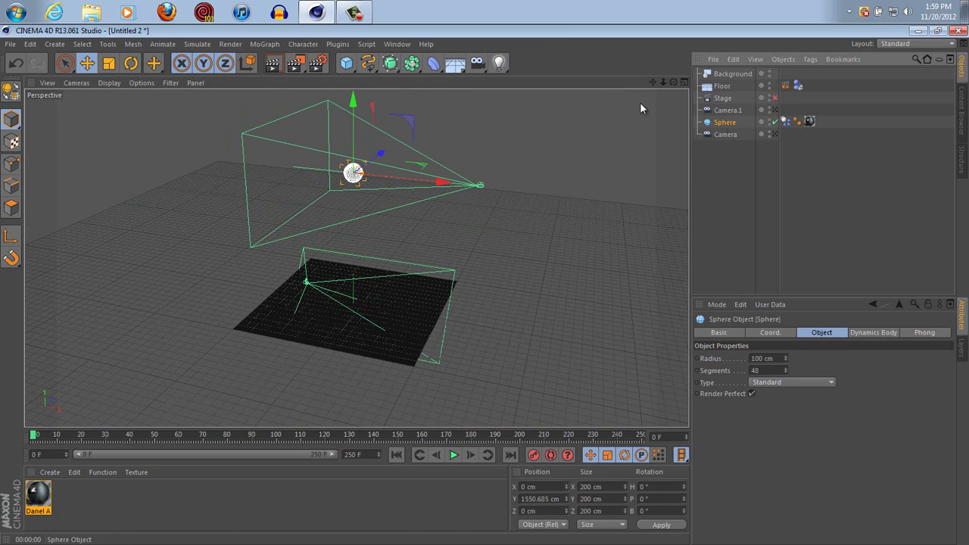
pyautogui.click(501, 62)
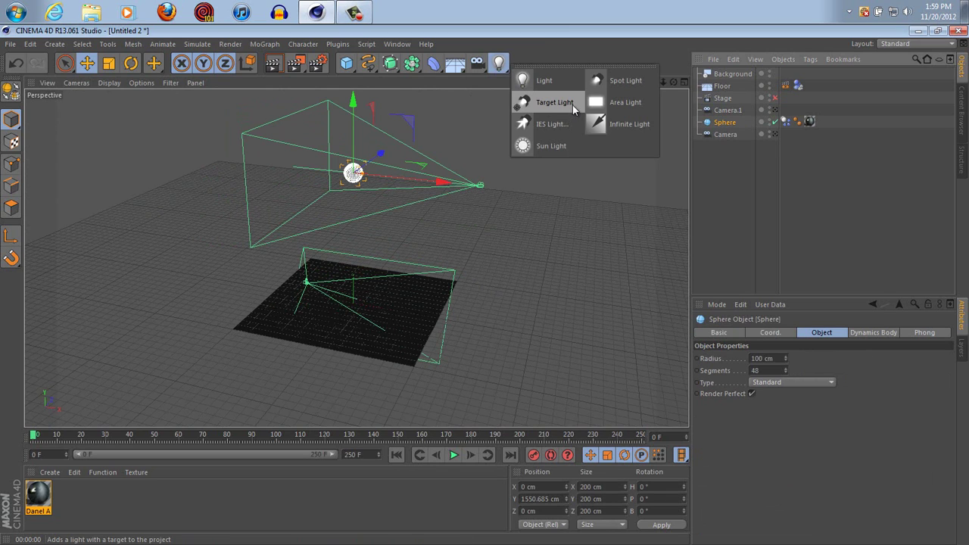
pyautogui.click(556, 102)
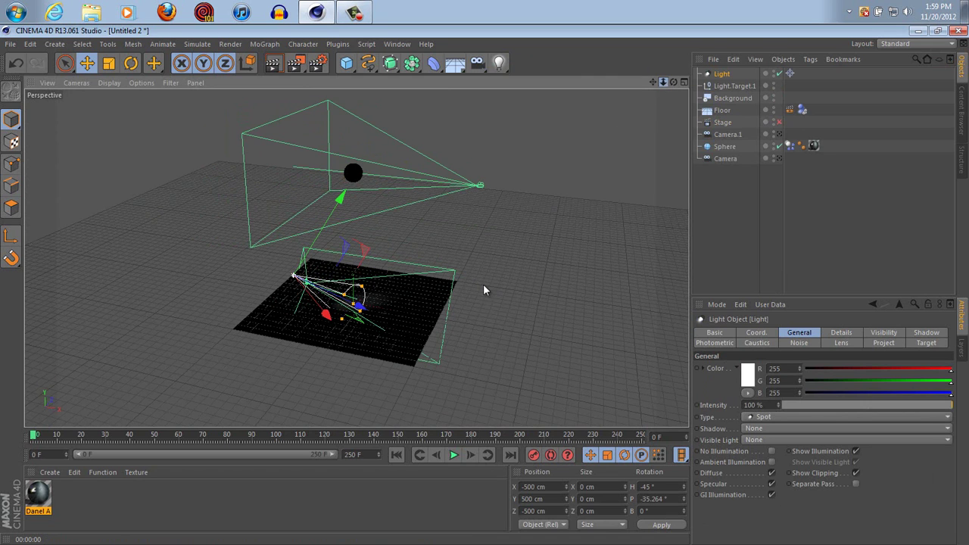
pyautogui.scroll(2, 484, 284)
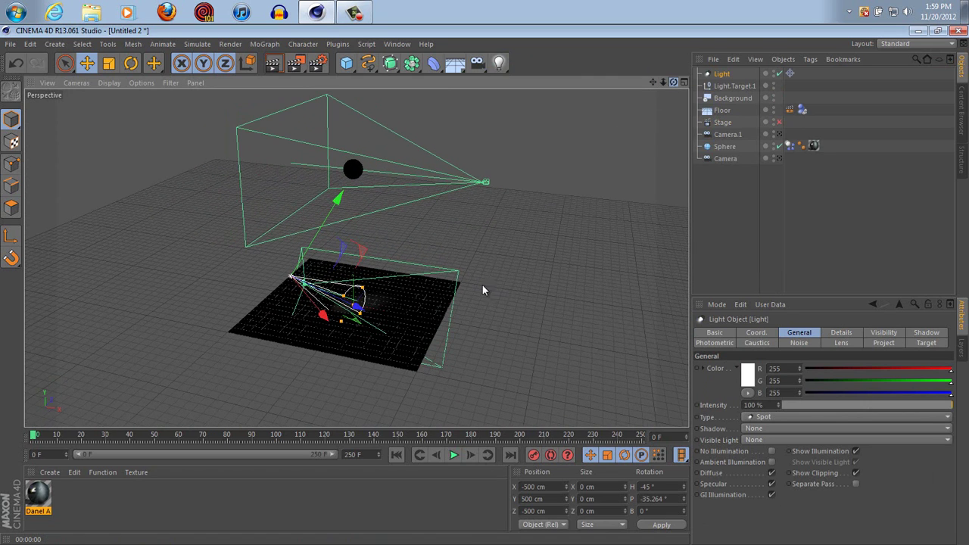
pyautogui.keyDown('alt'); pyautogui.moveTo(482, 285); pyautogui.dragTo(260, 250); pyautogui.keyUp('alt')
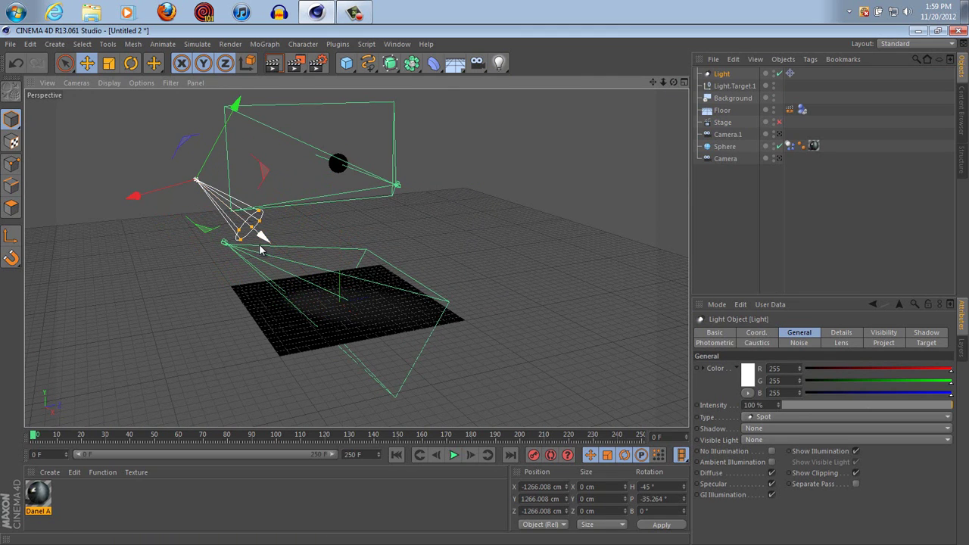
pyautogui.click(728, 146)
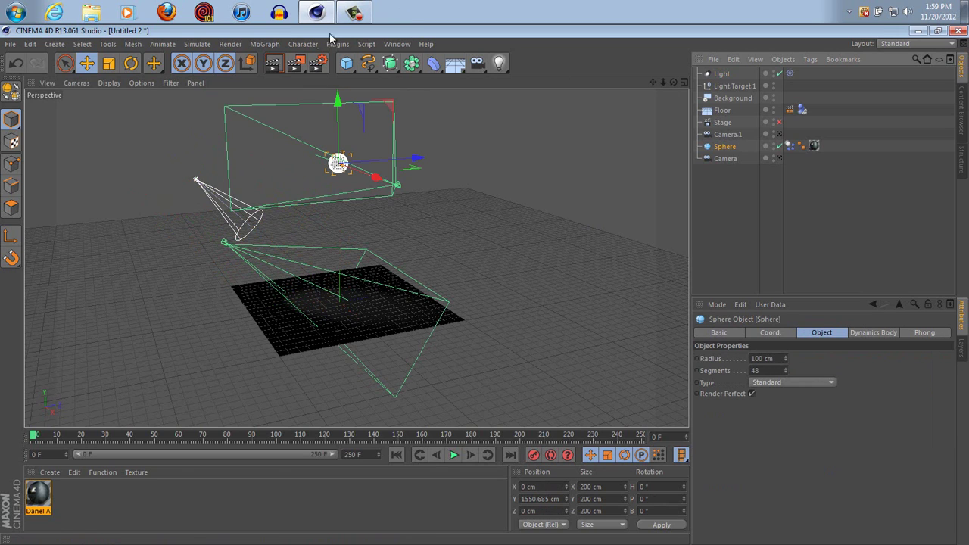
# - Add omni light Light.1 high above the scene and render a preview through Camera.1
pyautogui.click(499, 63)
pyautogui.moveTo(333, 218)
pyautogui.mouseDown()
pyautogui.moveTo(487, 290)
pyautogui.moveTo(340, 221)
pyautogui.mouseUp()
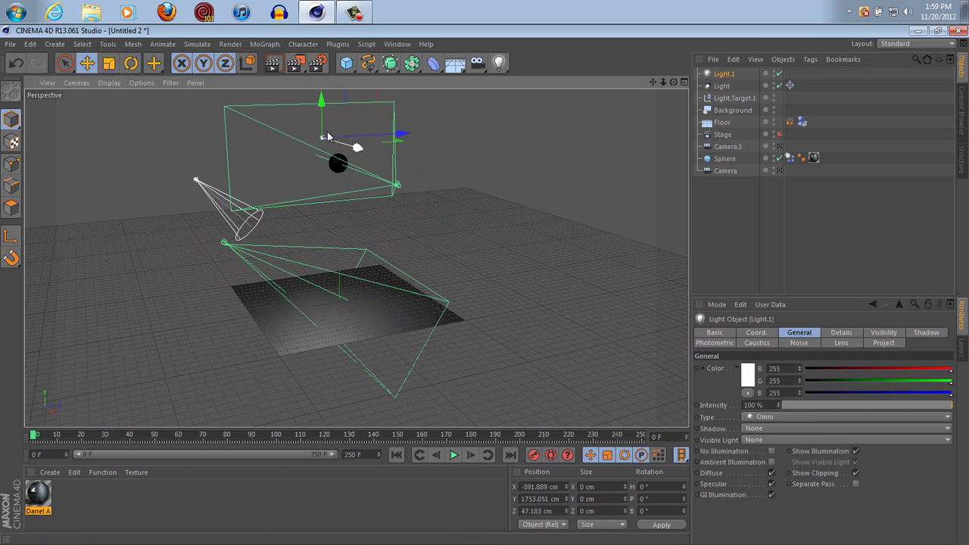
pyautogui.moveTo(401, 134); pyautogui.dragTo(456, 139)
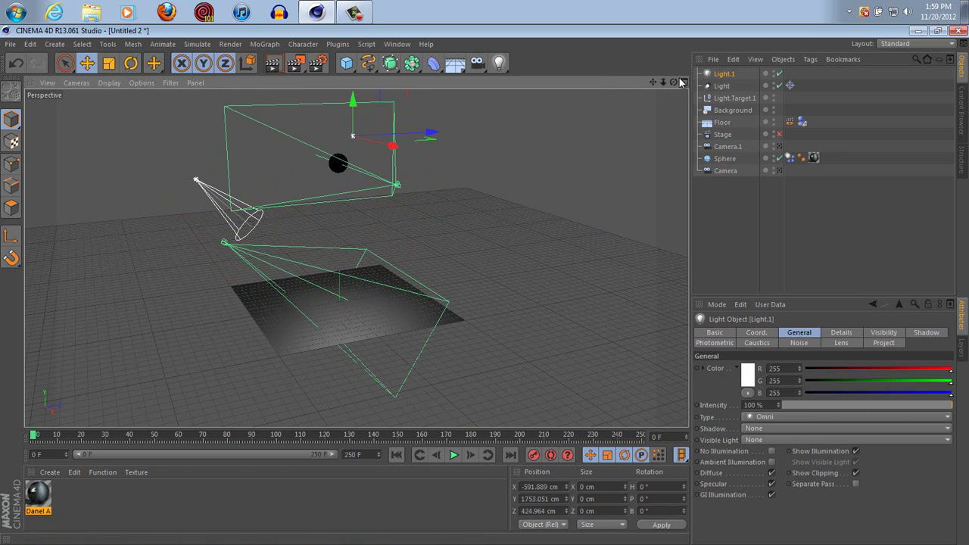
pyautogui.moveTo(673, 81); pyautogui.dragTo(620, 98)
pyautogui.moveTo(407, 145); pyautogui.dragTo(485, 291)
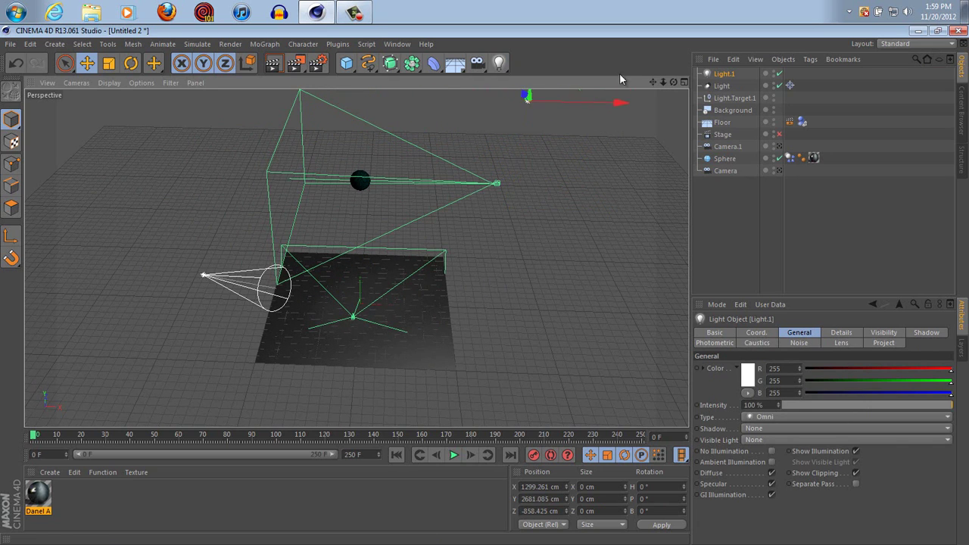
pyautogui.click(779, 148)
pyautogui.click(274, 63)
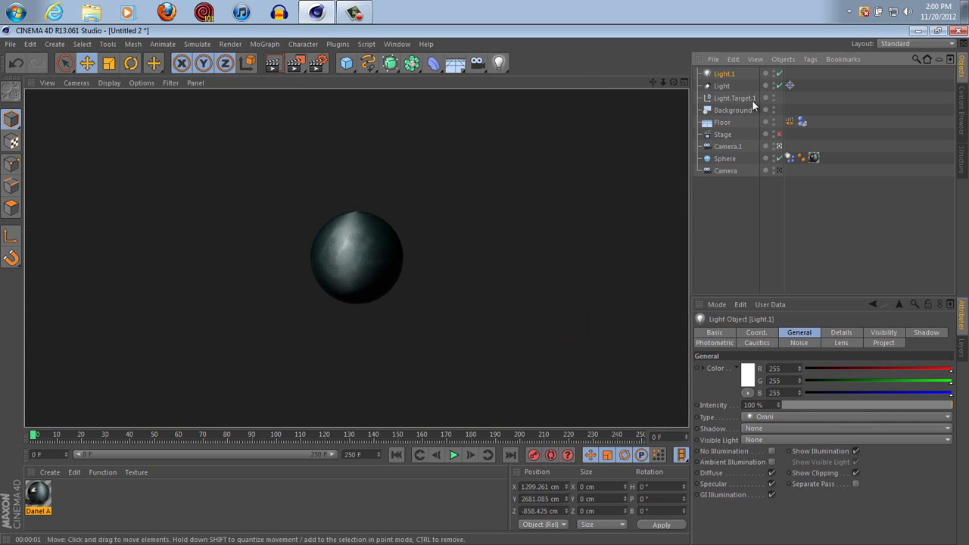
# - Add Ambient Occlusion and Global Illumination effects in the Render Settings
pyautogui.click(737, 205)
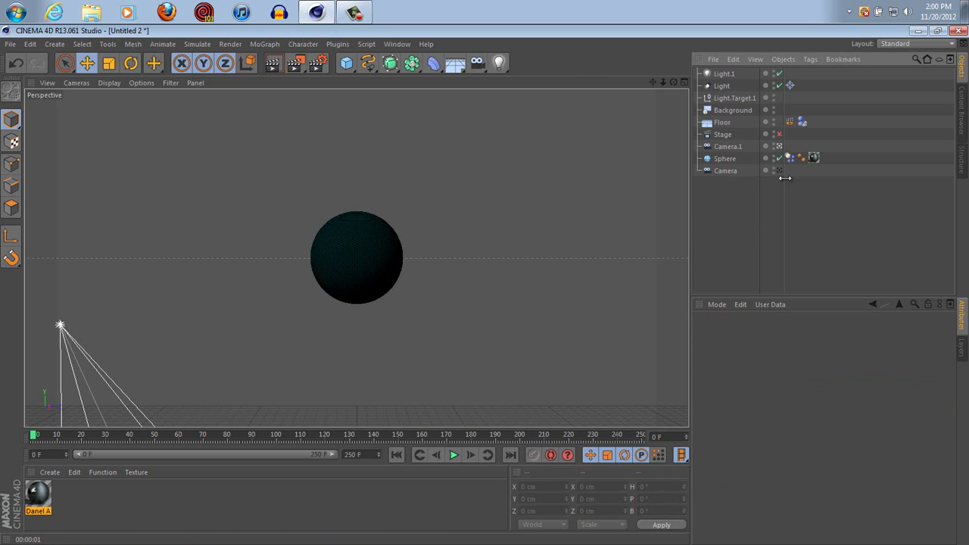
pyautogui.click(780, 146)
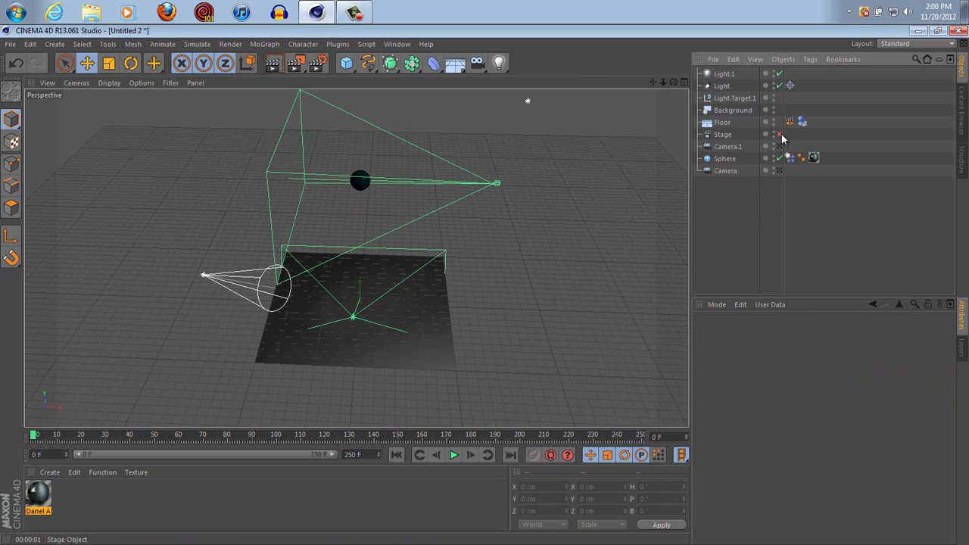
pyautogui.moveTo(672, 79); pyautogui.dragTo(652, 83)
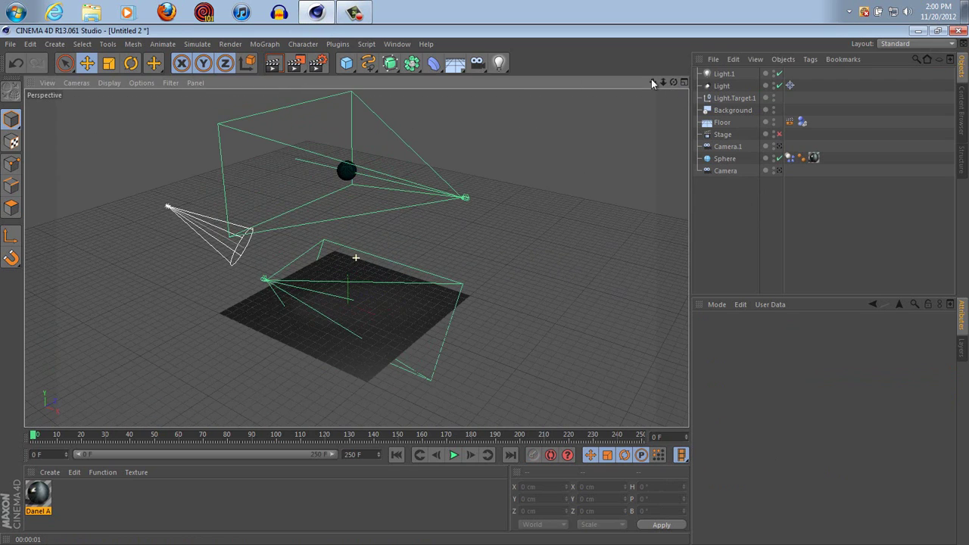
pyautogui.click(318, 63)
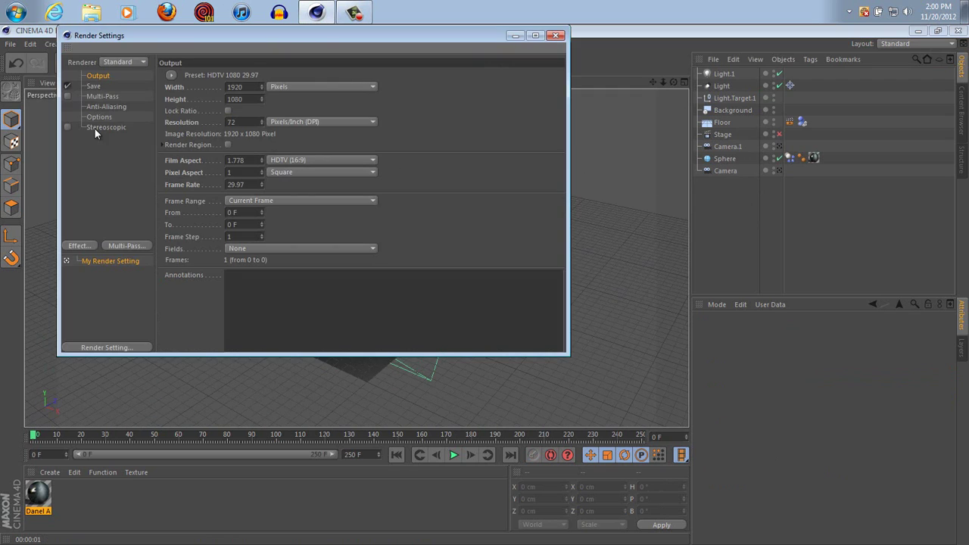
pyautogui.click(78, 245)
pyautogui.click(155, 282)
pyautogui.click(79, 246)
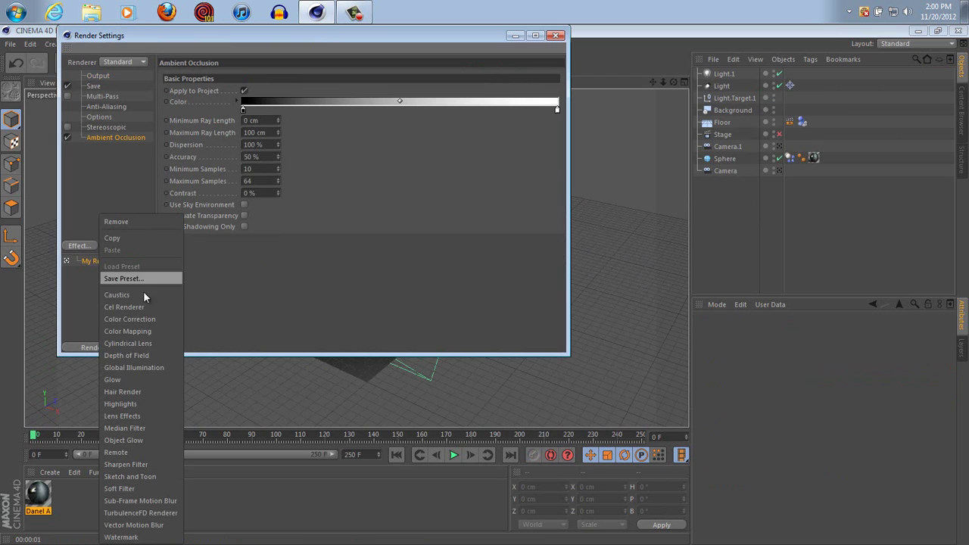
pyautogui.click(152, 367)
pyautogui.click(555, 36)
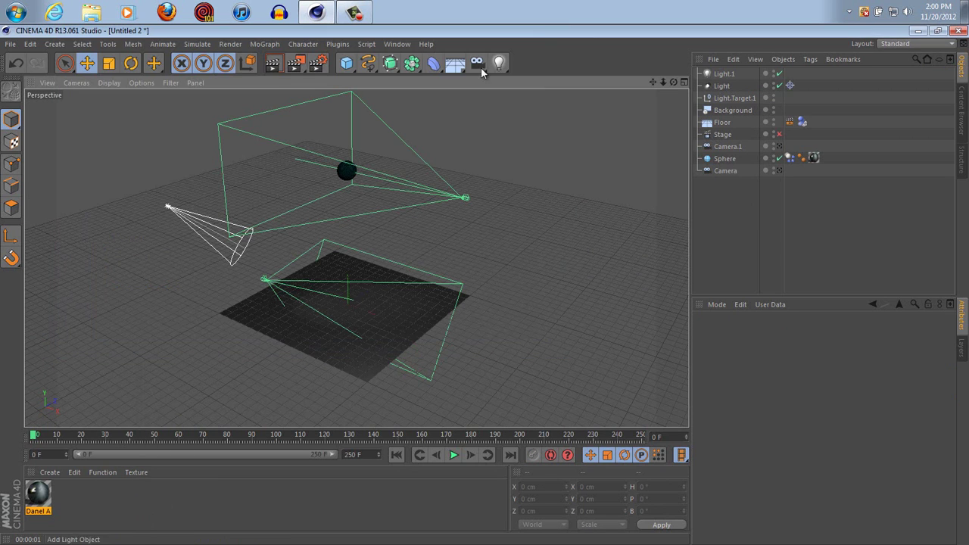
# - Render a test image through Camera.1, then clear the preview render
pyautogui.click(779, 147)
pyautogui.click(274, 63)
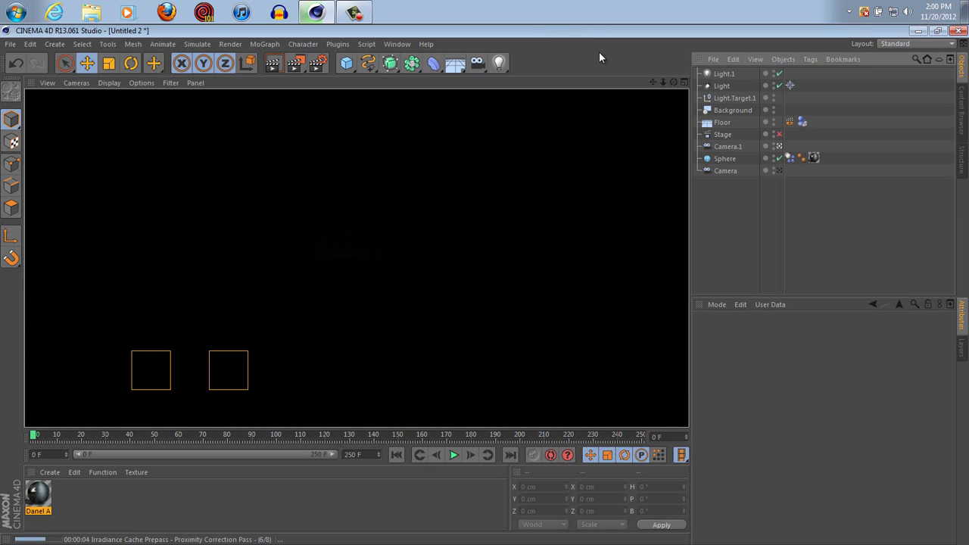
pyautogui.click(736, 211)
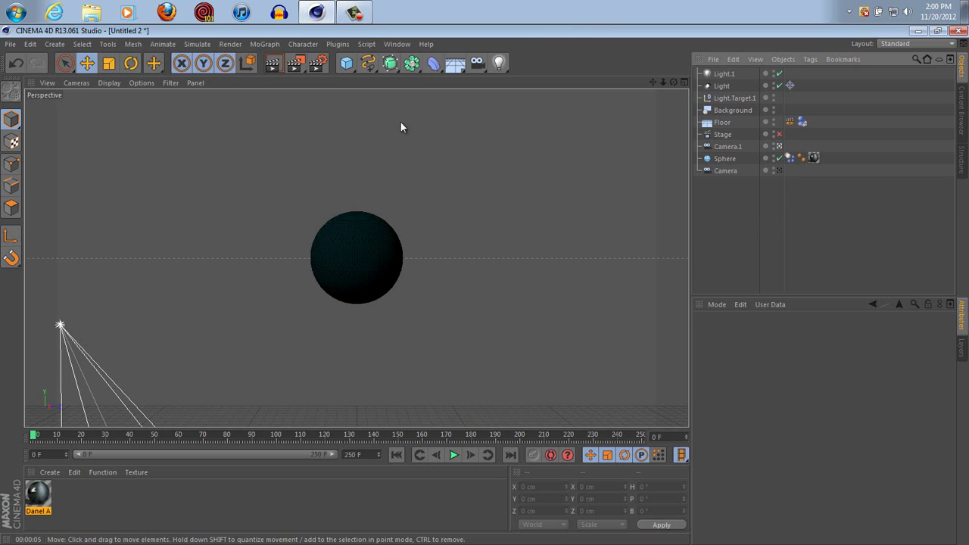
# - Add a Plane raised above the sphere and narrowed to 215.46 cm, plus a MoGraph Cloner
pyautogui.click(348, 64)
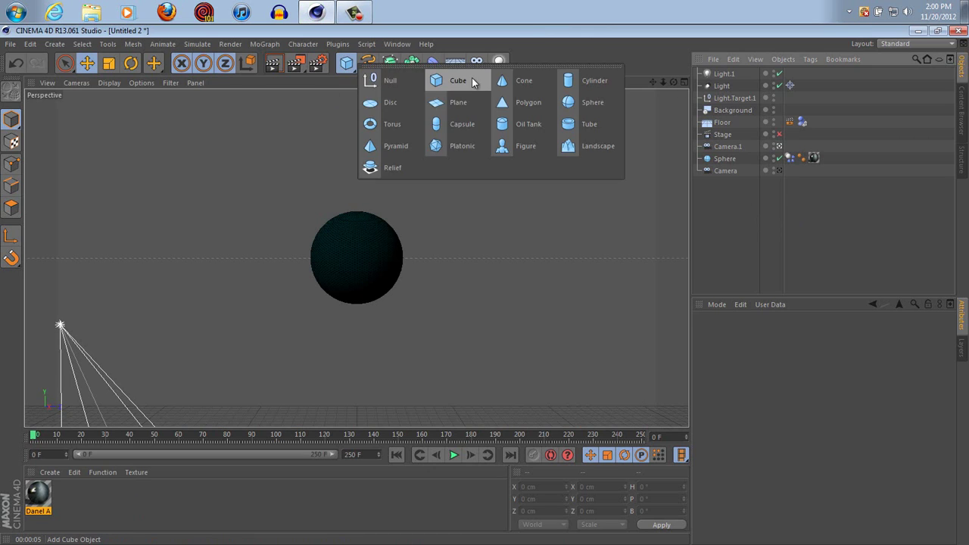
pyautogui.click(458, 103)
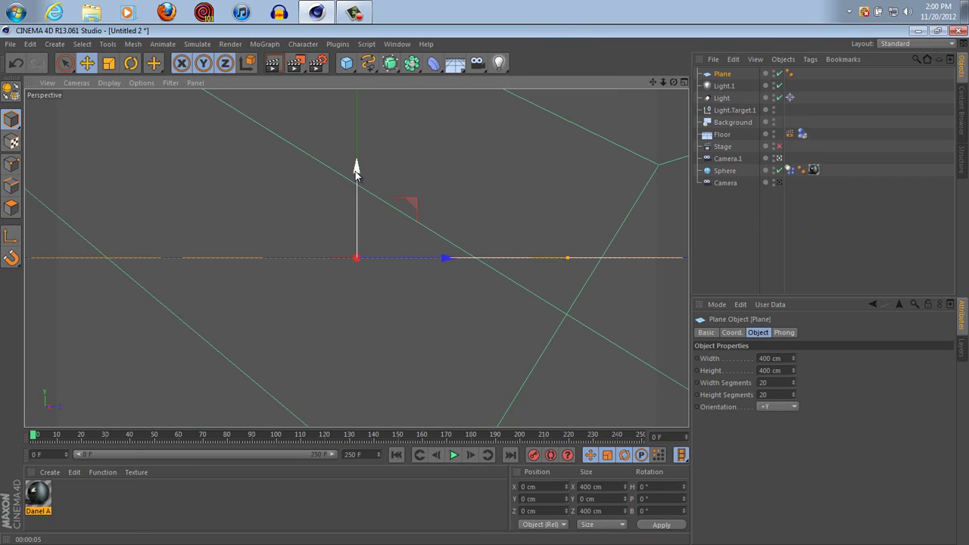
pyautogui.moveTo(356, 168); pyautogui.dragTo(357, 98)
pyautogui.click(778, 157)
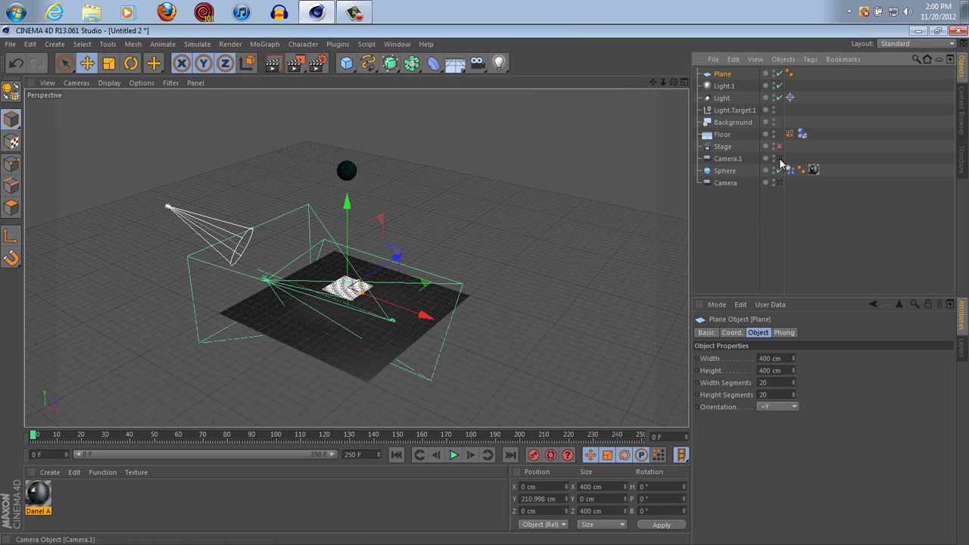
pyautogui.moveTo(356, 206); pyautogui.dragTo(359, 120)
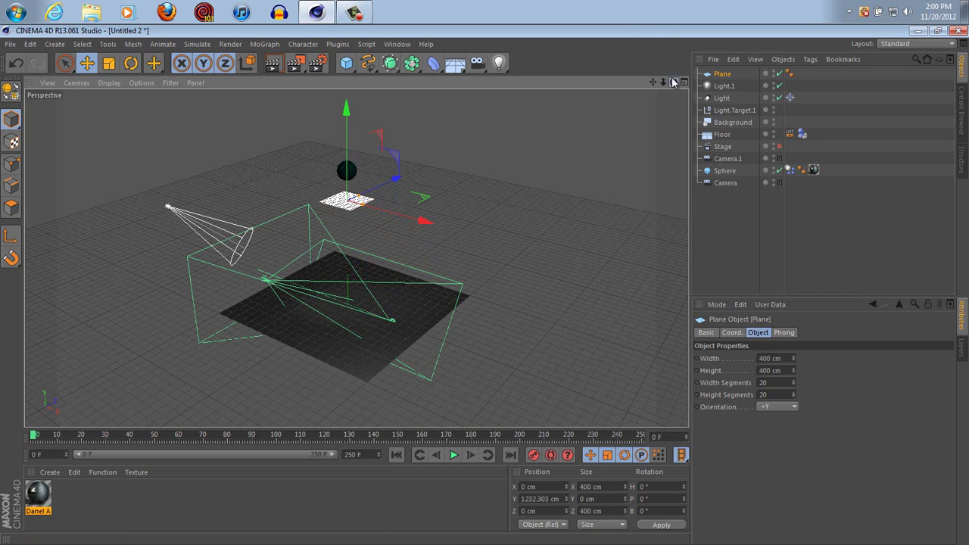
pyautogui.moveTo(673, 82); pyautogui.dragTo(621, 85)
pyautogui.moveTo(365, 219)
pyautogui.mouseDown()
pyautogui.moveTo(402, 264)
pyautogui.moveTo(355, 235)
pyautogui.mouseUp()
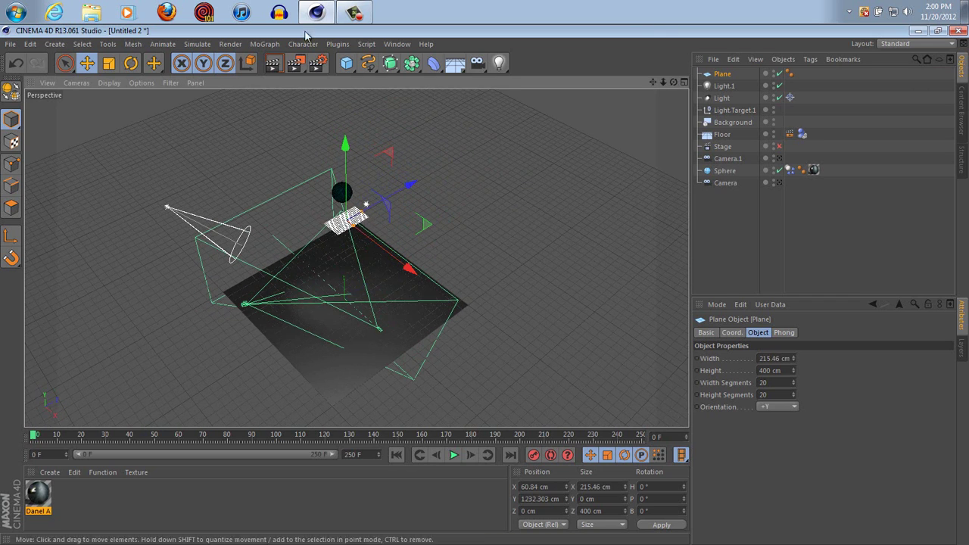
pyautogui.click(264, 44)
pyautogui.click(302, 136)
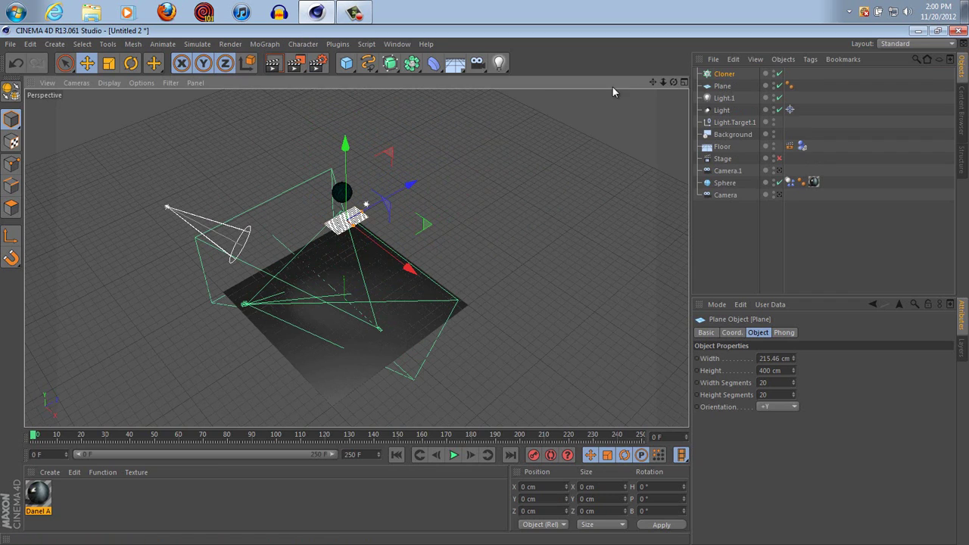
# - Nest the Plane under the Cloner in Grid Array mode with Count Y set to 1
pyautogui.moveTo(723, 86); pyautogui.dragTo(725, 74)
pyautogui.click(723, 74)
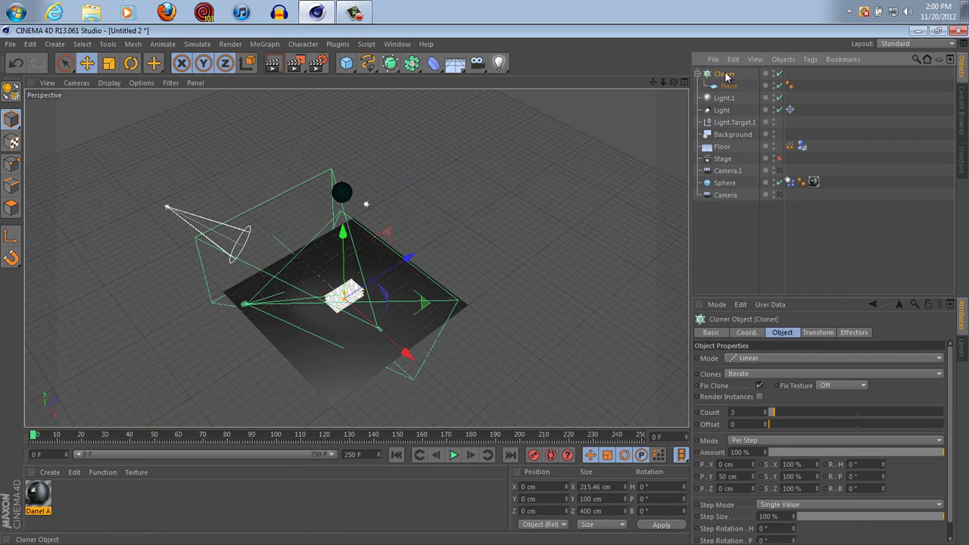
pyautogui.click(764, 361)
pyautogui.click(757, 406)
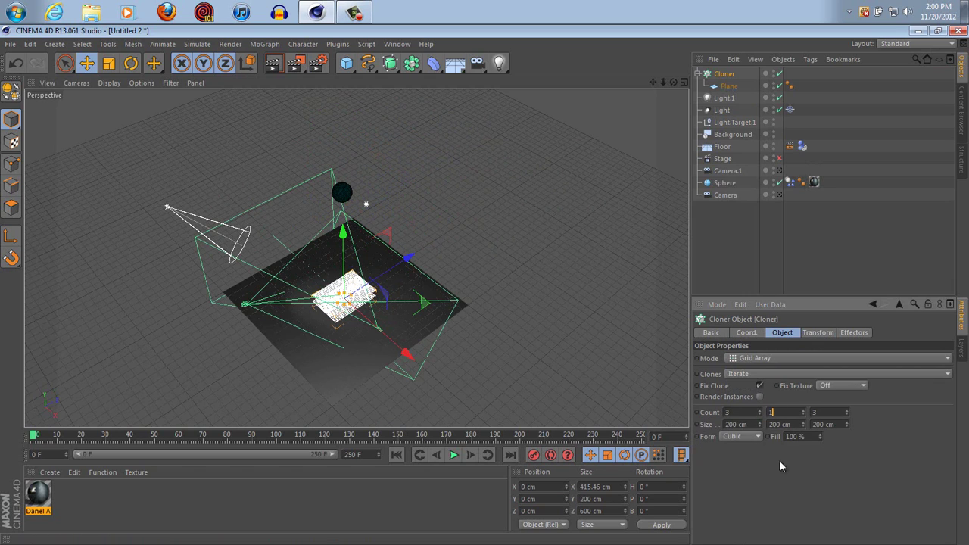
pyautogui.write('1')
pyautogui.press('Return')
# - Space the clones 472 cm in X and 840 cm in Z, and lift the grid to 2554 cm
pyautogui.moveTo(760, 426); pyautogui.dragTo(765, 412)
pyautogui.moveTo(763, 429); pyautogui.dragTo(772, 425)
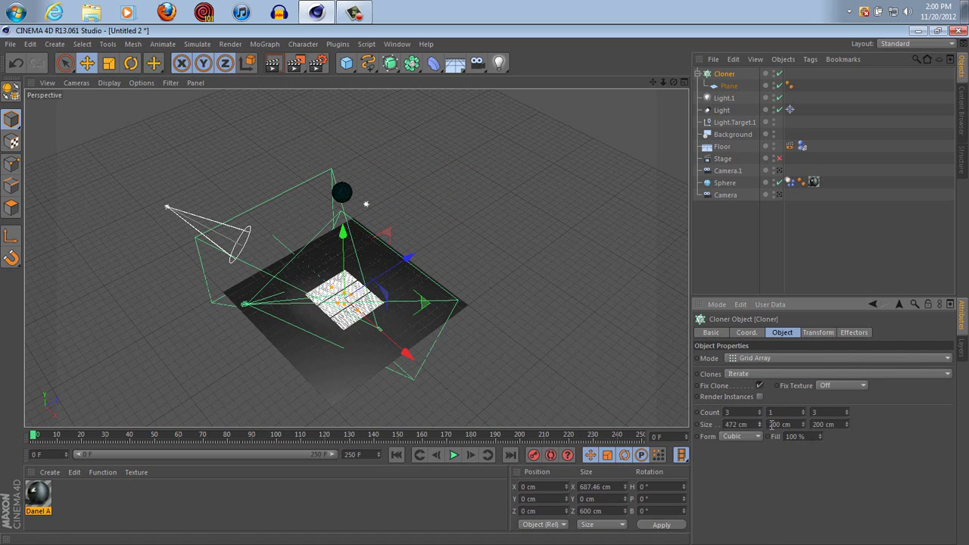
pyautogui.moveTo(850, 425)
pyautogui.mouseDown()
pyautogui.moveTo(847, 387)
pyautogui.moveTo(847, 427)
pyautogui.mouseUp()
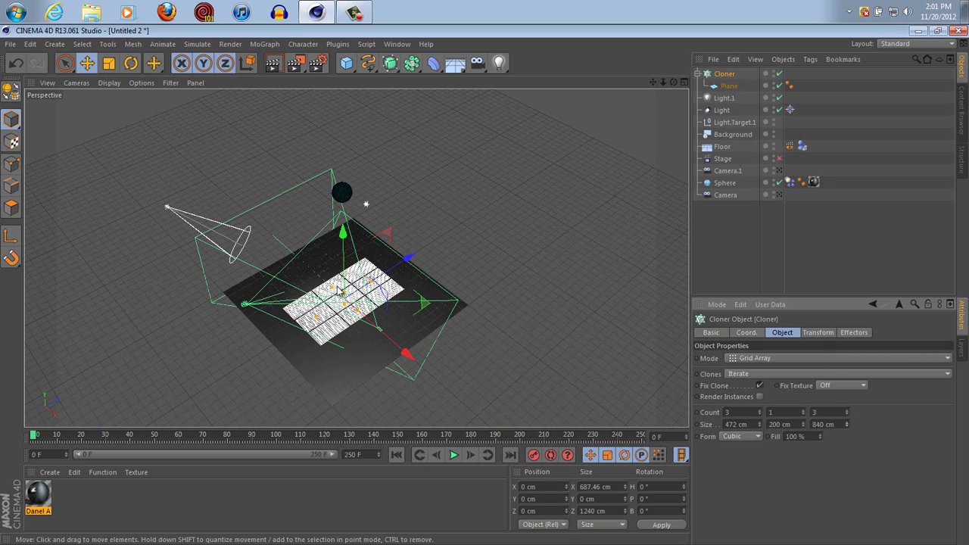
pyautogui.moveTo(350, 236); pyautogui.dragTo(485, 287)
# - Create new material Mat with a near-white colour at 200% brightness
pyautogui.doubleClick(106, 521)
pyautogui.doubleClick(38, 496)
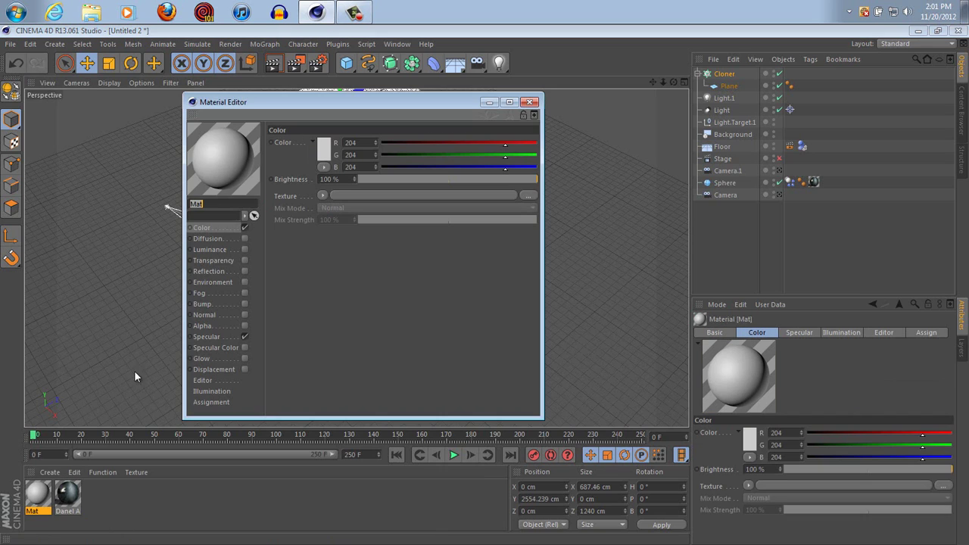
pyautogui.moveTo(506, 151); pyautogui.dragTo(530, 166)
pyautogui.click(347, 180)
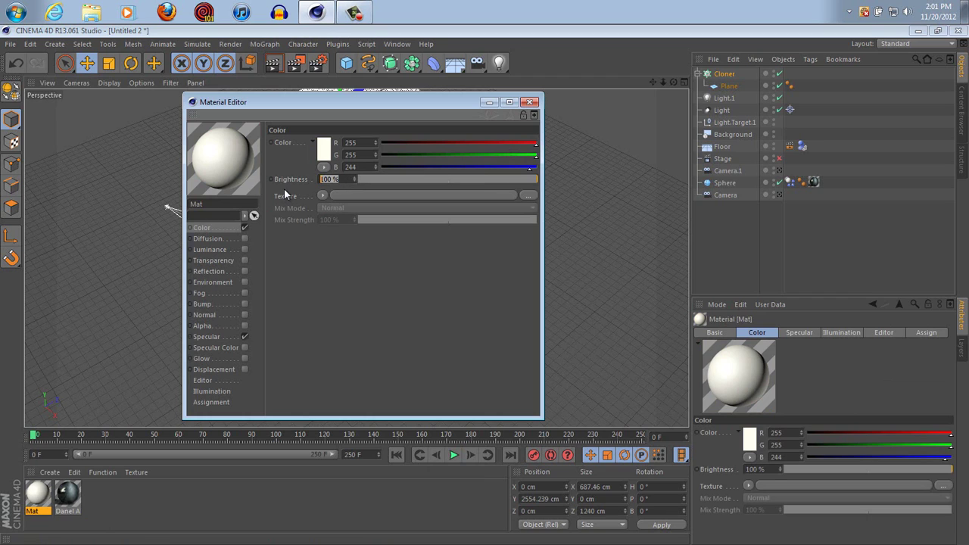
pyautogui.write('200')
pyautogui.press('Return')
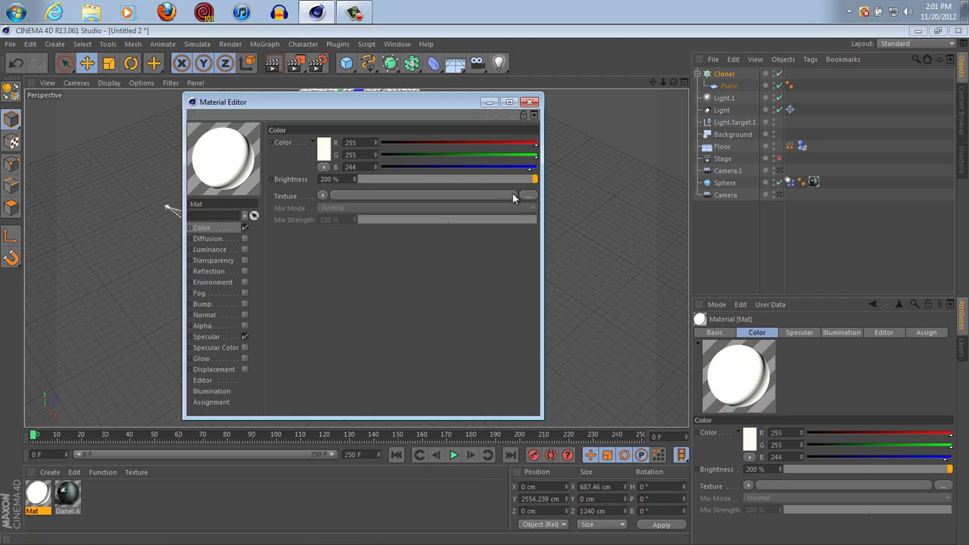
# - Make Mat pure white 255/255/255 with Luminance on and apply it to the Cloner
pyautogui.moveTo(530, 169); pyautogui.dragTo(550, 170)
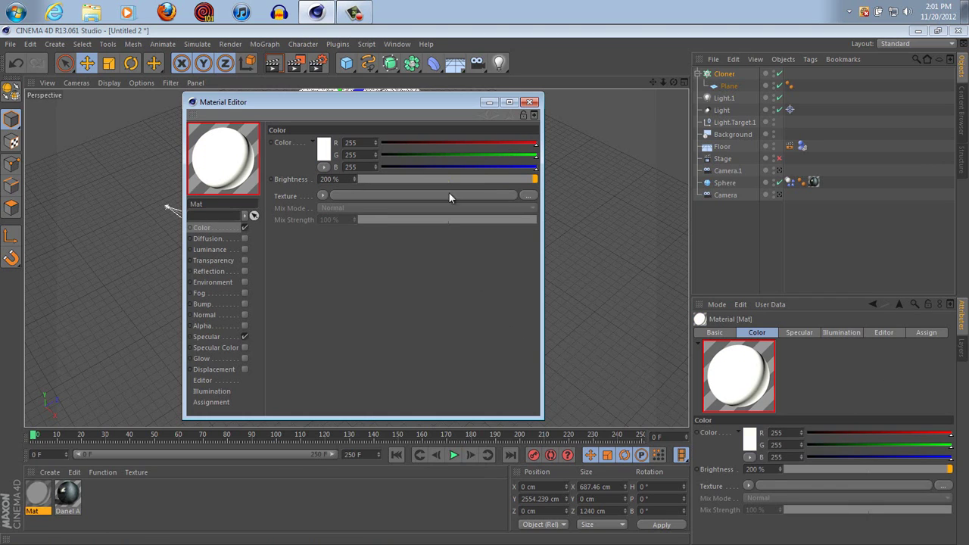
pyautogui.click(245, 249)
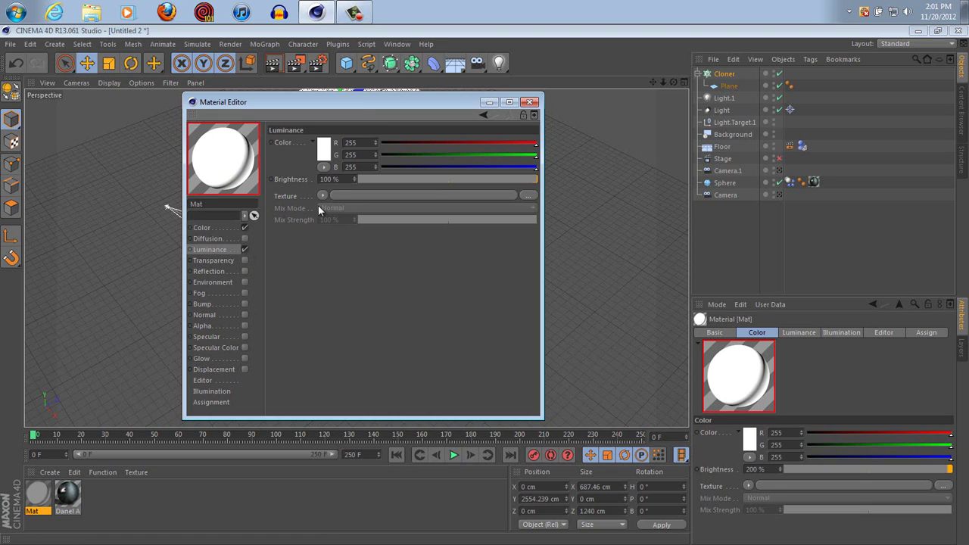
pyautogui.click(531, 103)
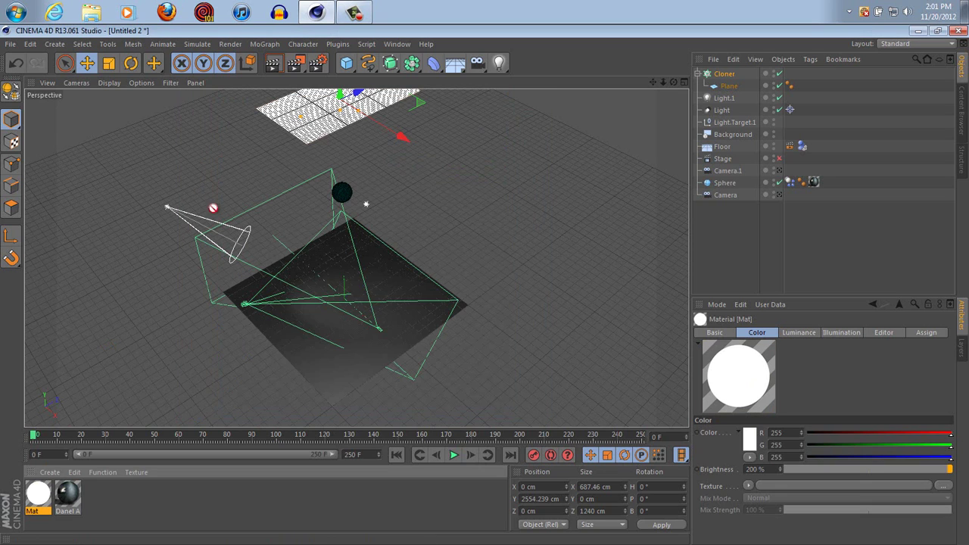
pyautogui.moveTo(302, 134); pyautogui.dragTo(303, 136)
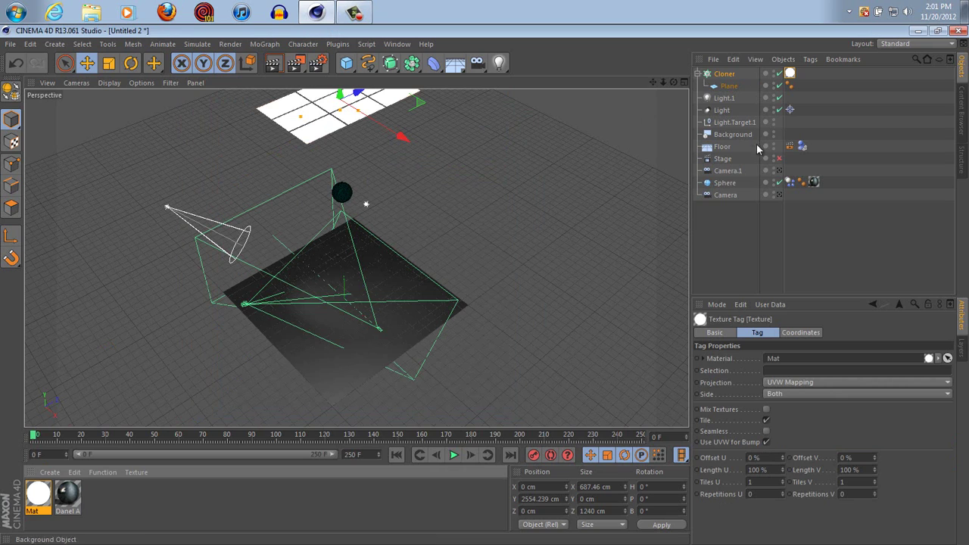
# - Look through Camera.1, re-enable the Stage, and render the sphere lit by the white panels
pyautogui.click(779, 171)
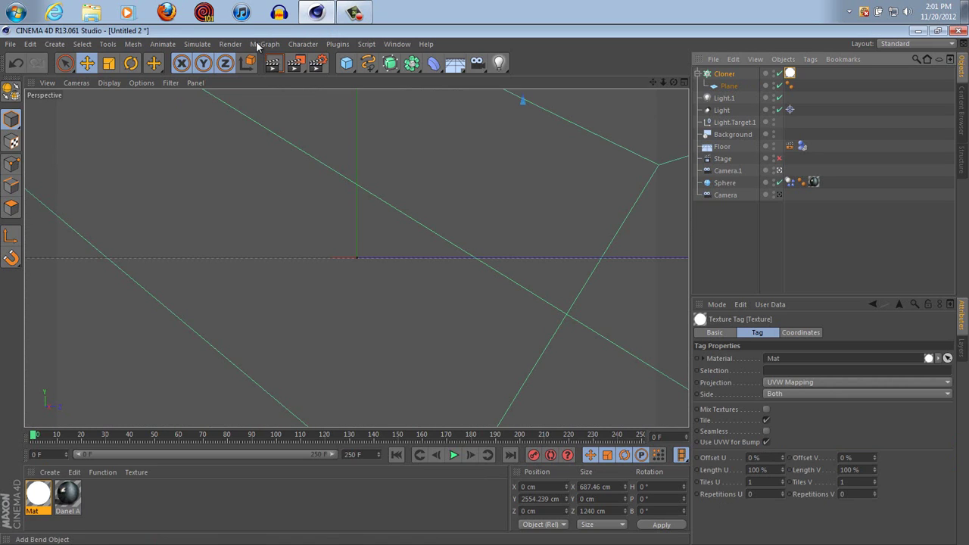
pyautogui.click(780, 171)
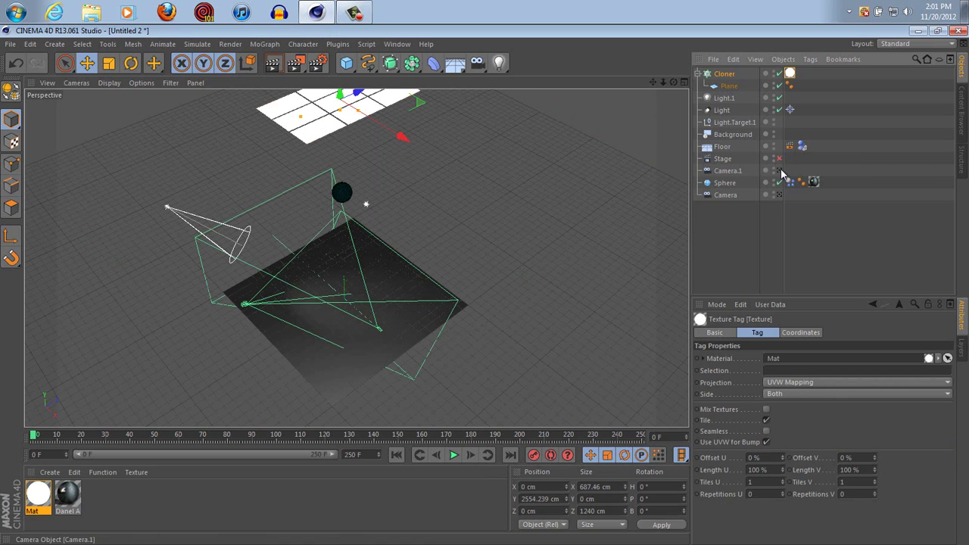
pyautogui.click(780, 171)
pyautogui.click(779, 158)
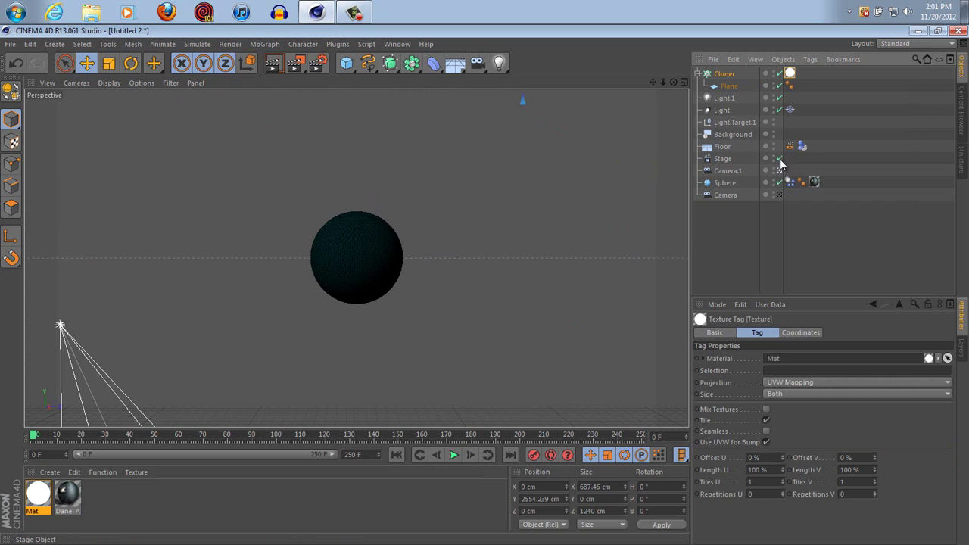
pyautogui.click(273, 64)
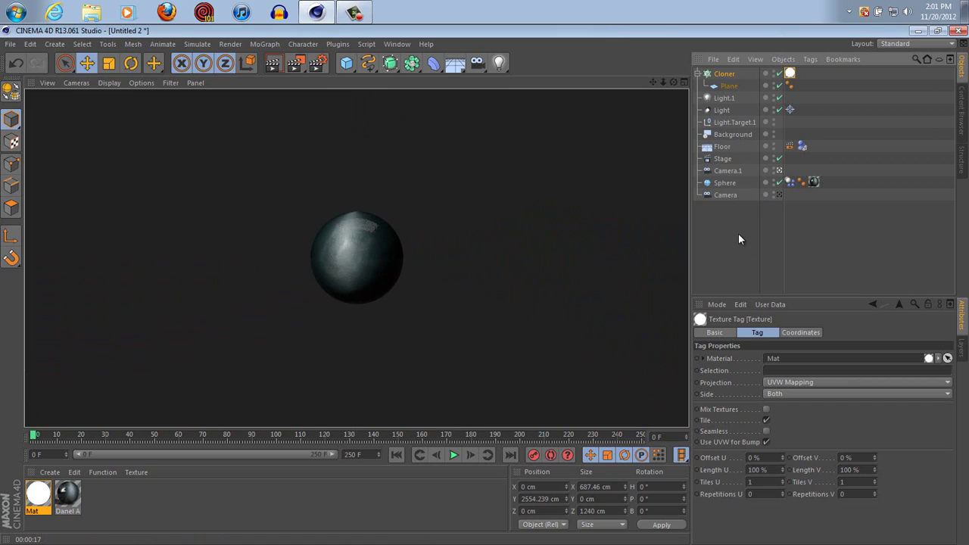
pyautogui.click(697, 73)
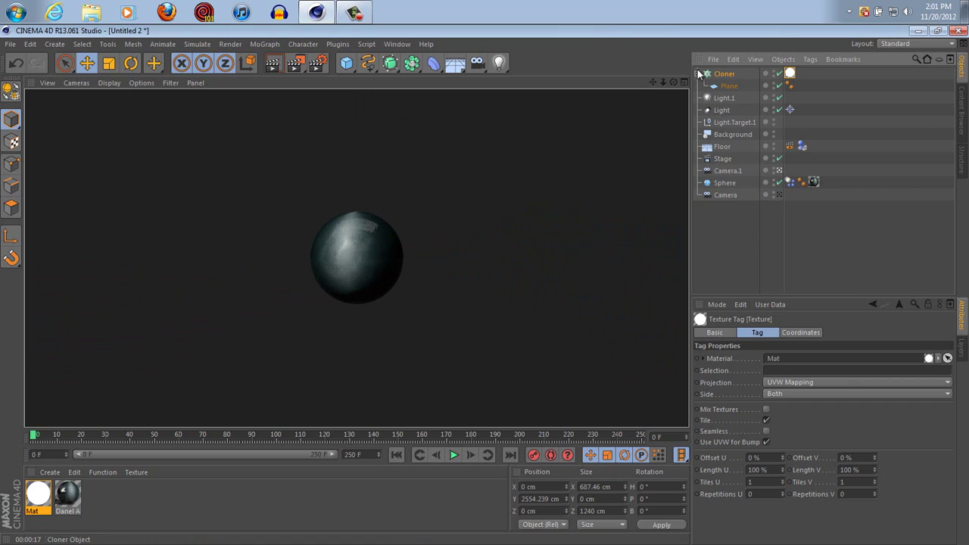
pyautogui.click(734, 225)
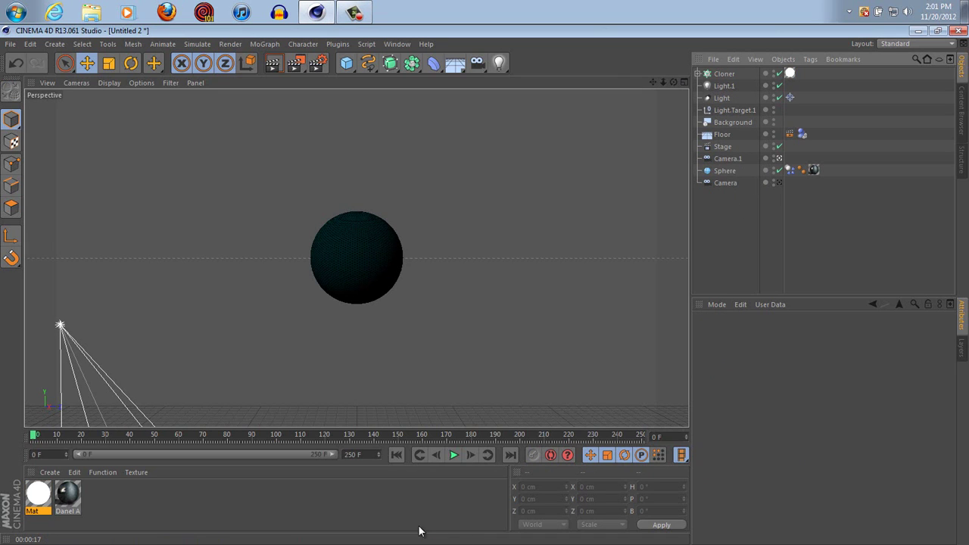
# - Stop the camera animation at frame 133 and start a Render View of that frame
pyautogui.click(453, 453)
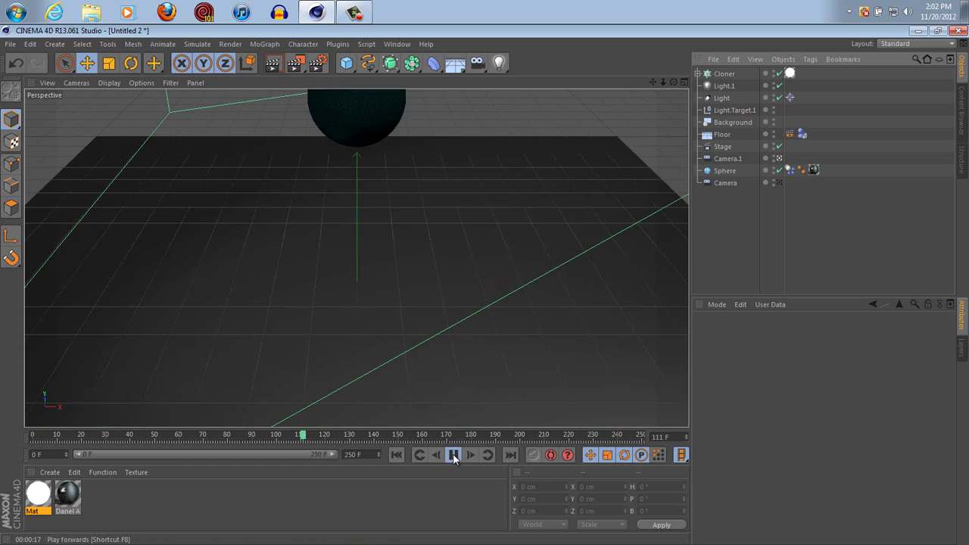
pyautogui.click(453, 454)
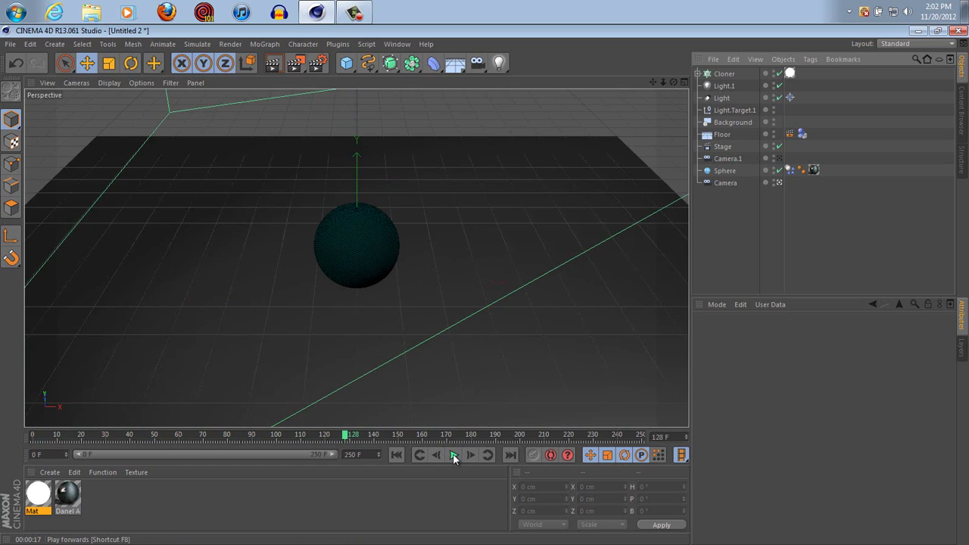
pyautogui.click(275, 60)
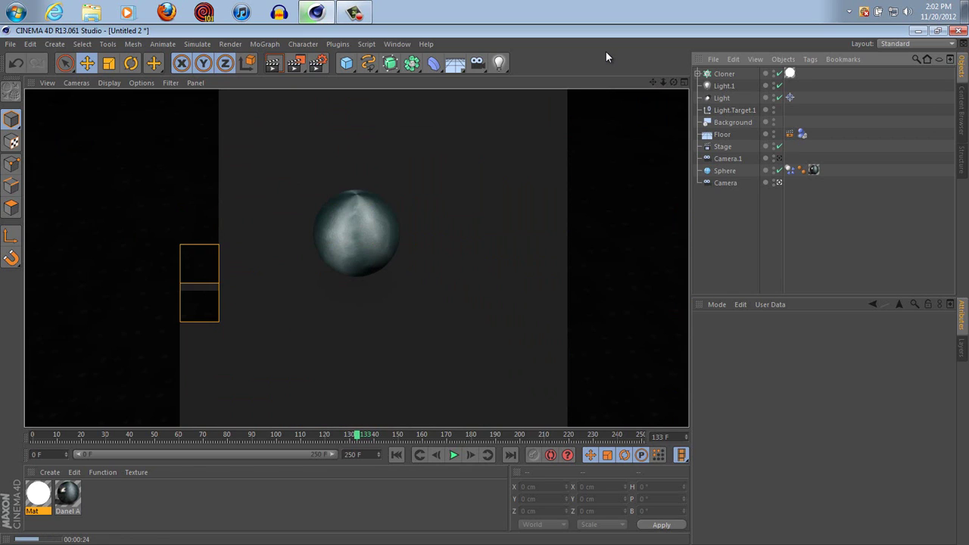
# - Select and then deselect the Stage object, then minimize Cinema 4D to the desktop
pyautogui.click(725, 147)
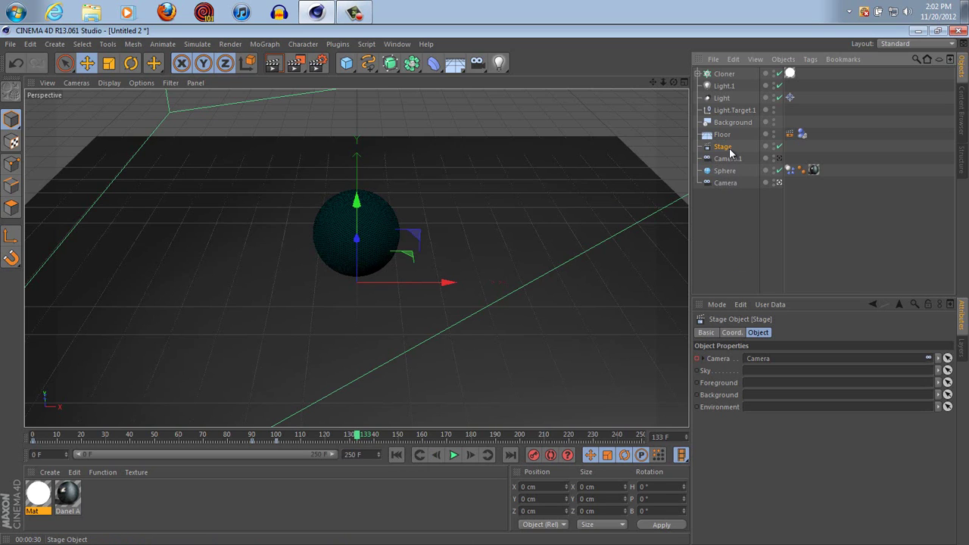
pyautogui.click(744, 210)
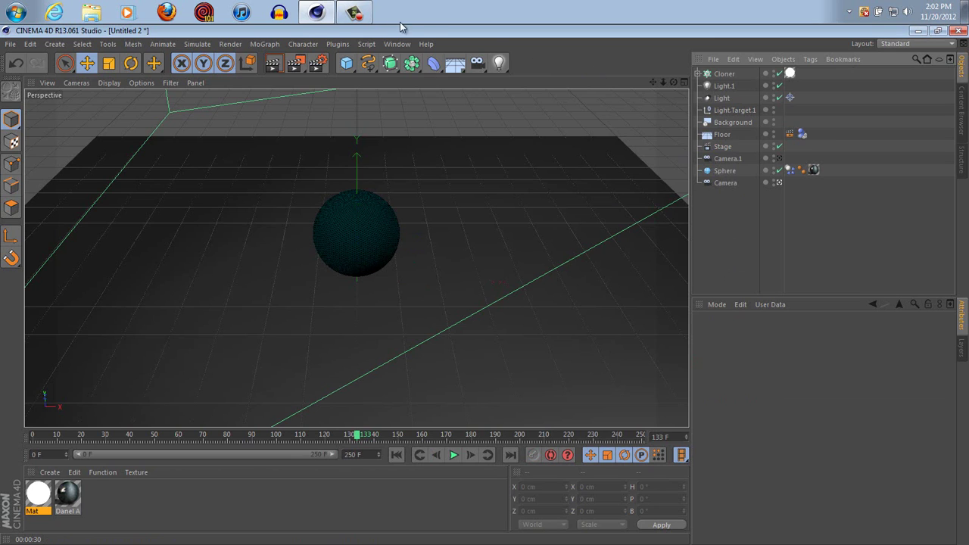
pyautogui.click(351, 12)
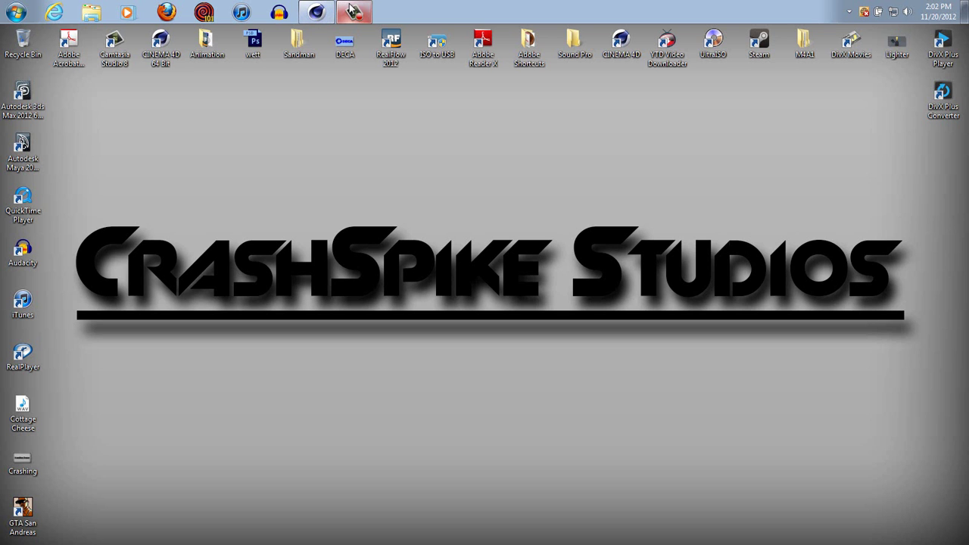